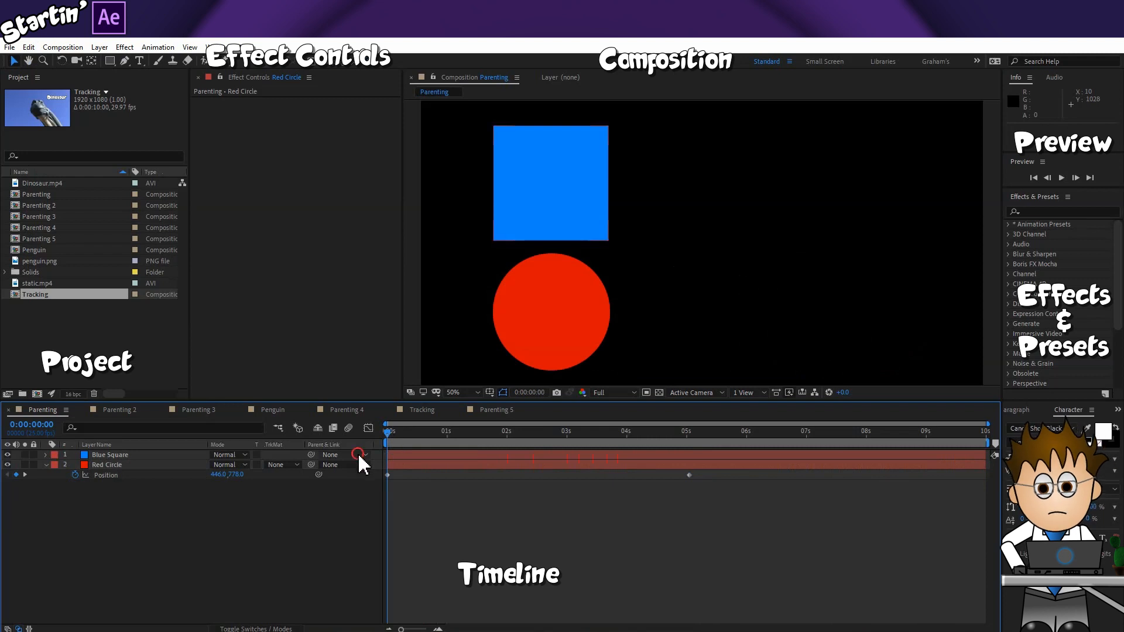
Step: Try parenting the Blue Square layer to Red Circle by choosing it by name, preview it, and reset the parent to None
left_click(378, 499)
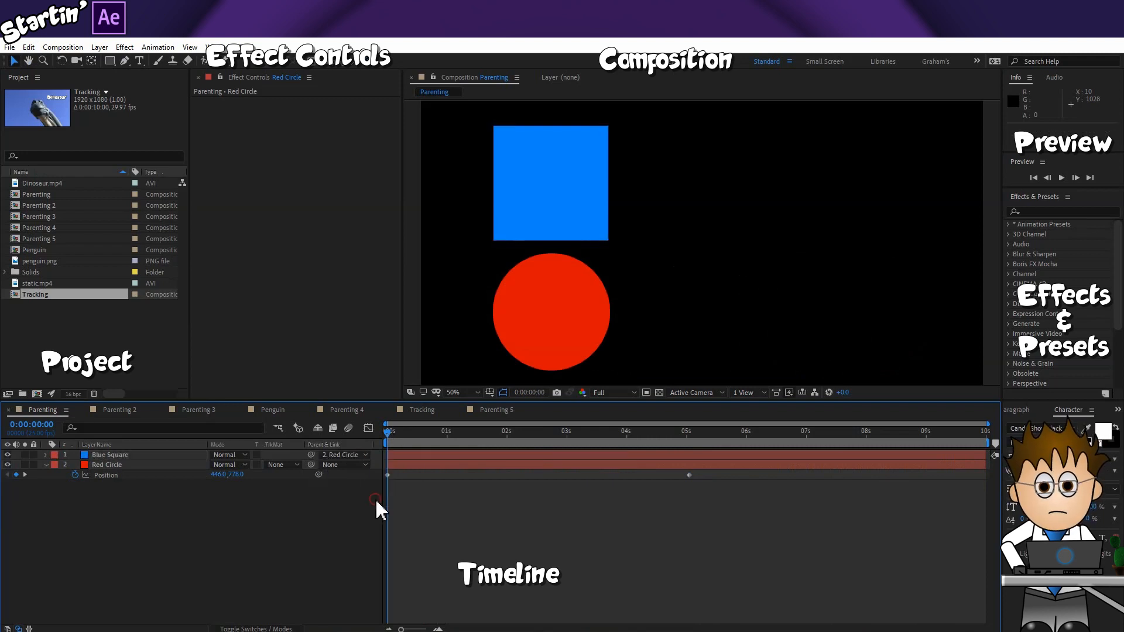
key("space")
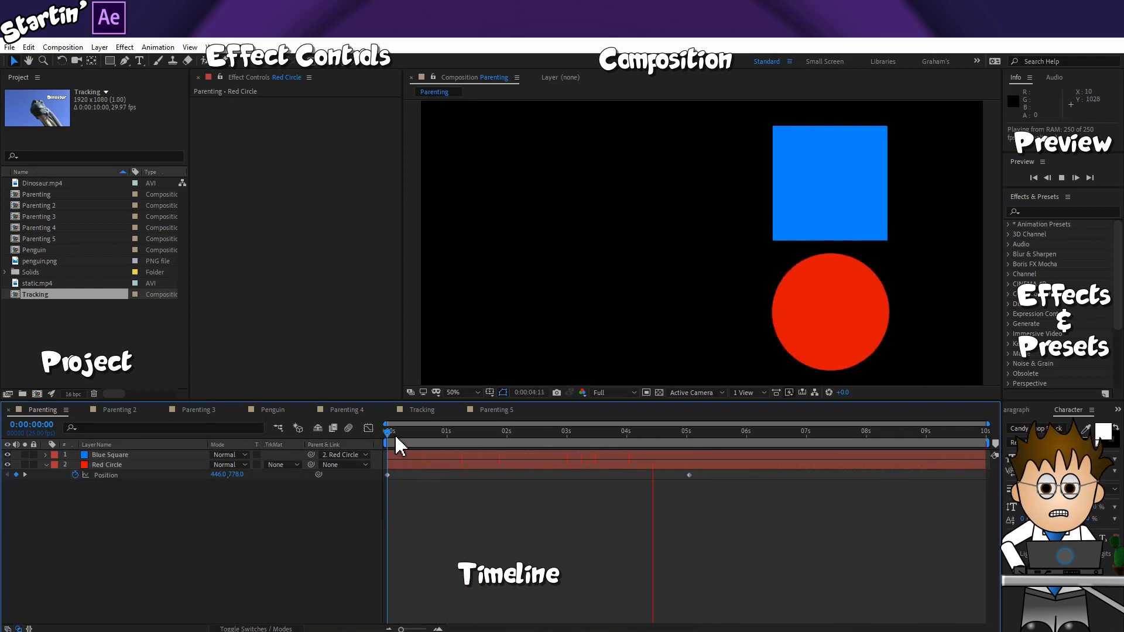
left_click(350, 455)
left_click(353, 464)
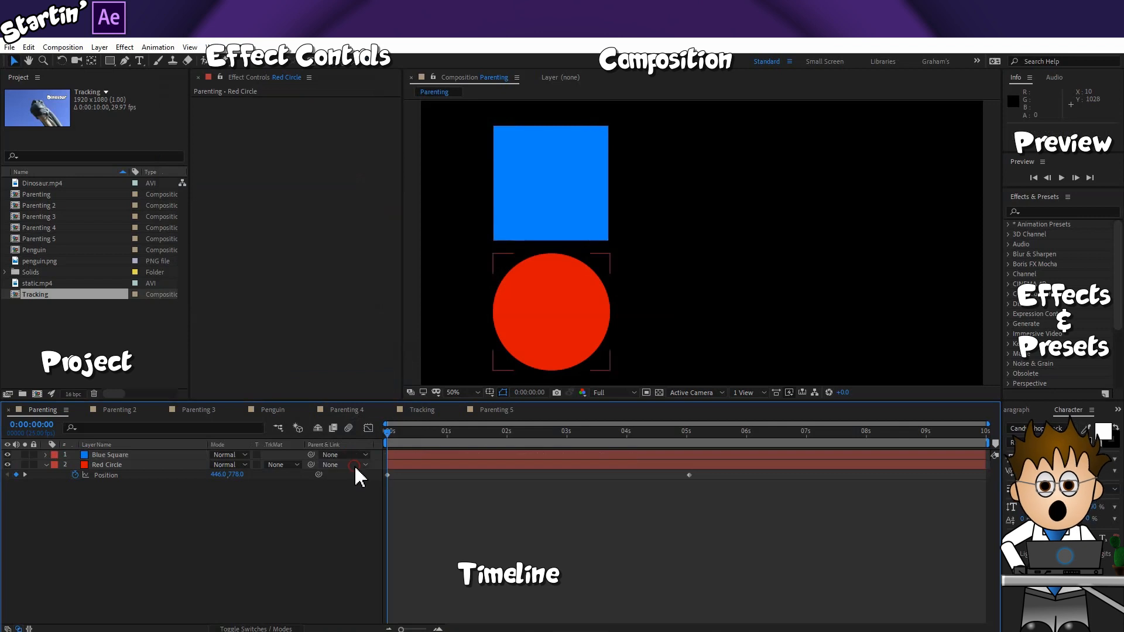
Step: Parent the Blue Square layer to Red Circle with the pick whip and preview the shared motion
left_click_drag(310, 454, 126, 464)
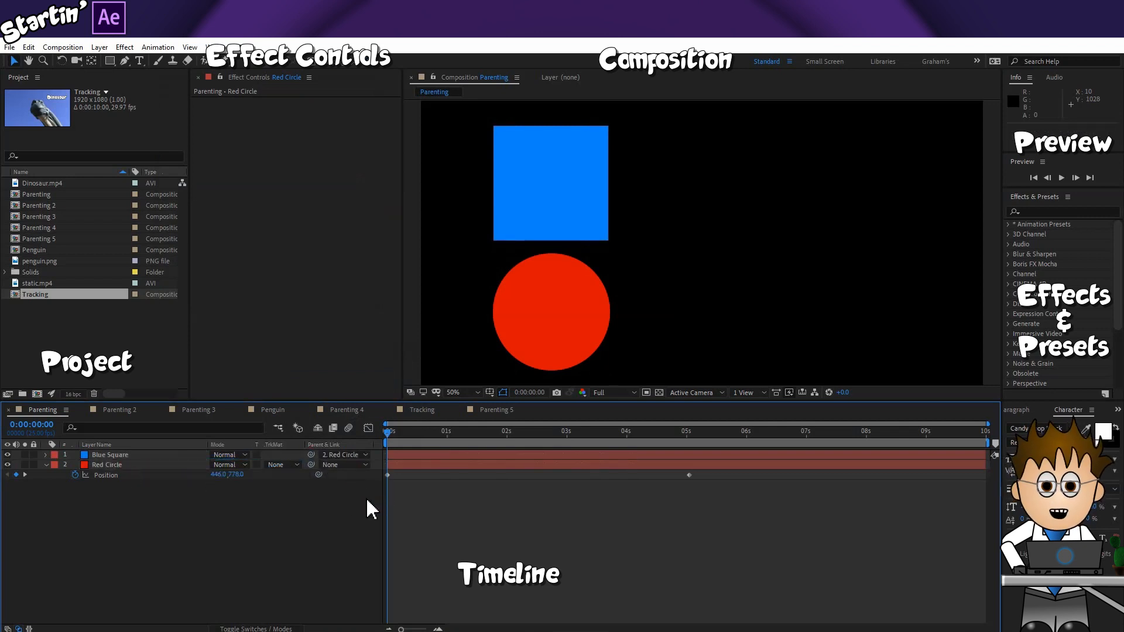
key("space")
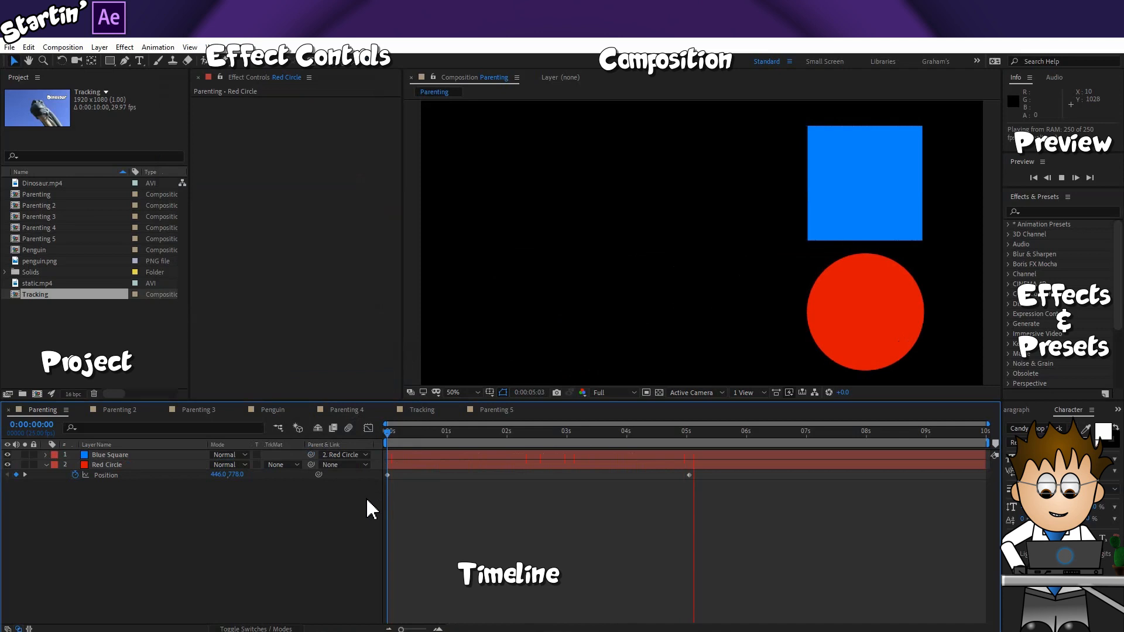
key("space")
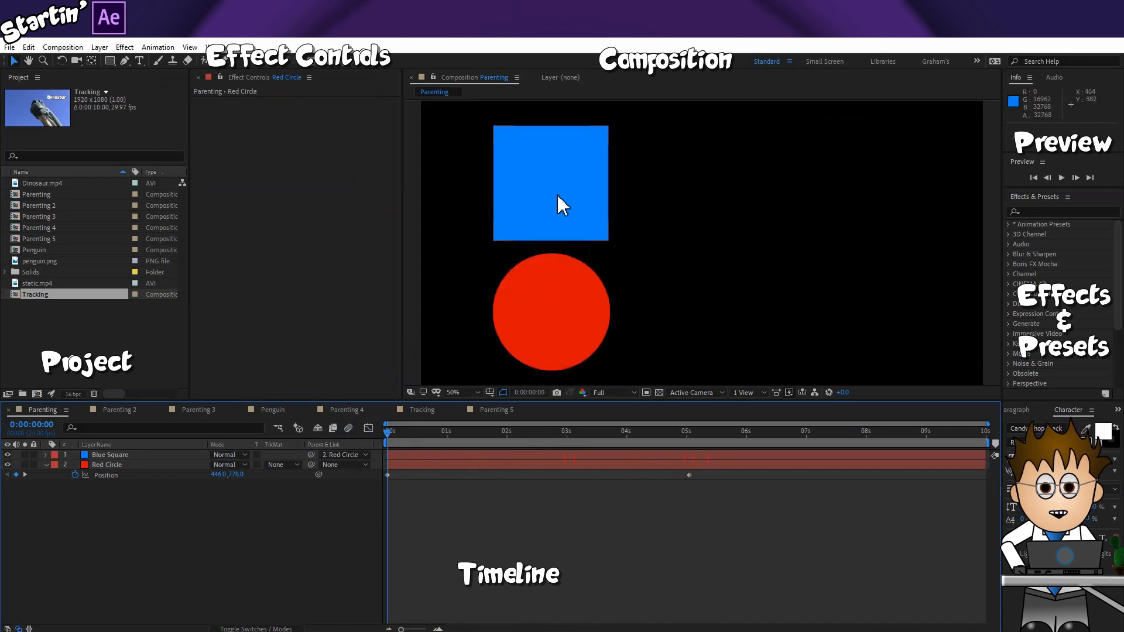
Step: Start keyframing Blue Square's Position at 0:00:00:00 and move the square left to 770, 104
left_click(562, 211)
left_click(170, 454)
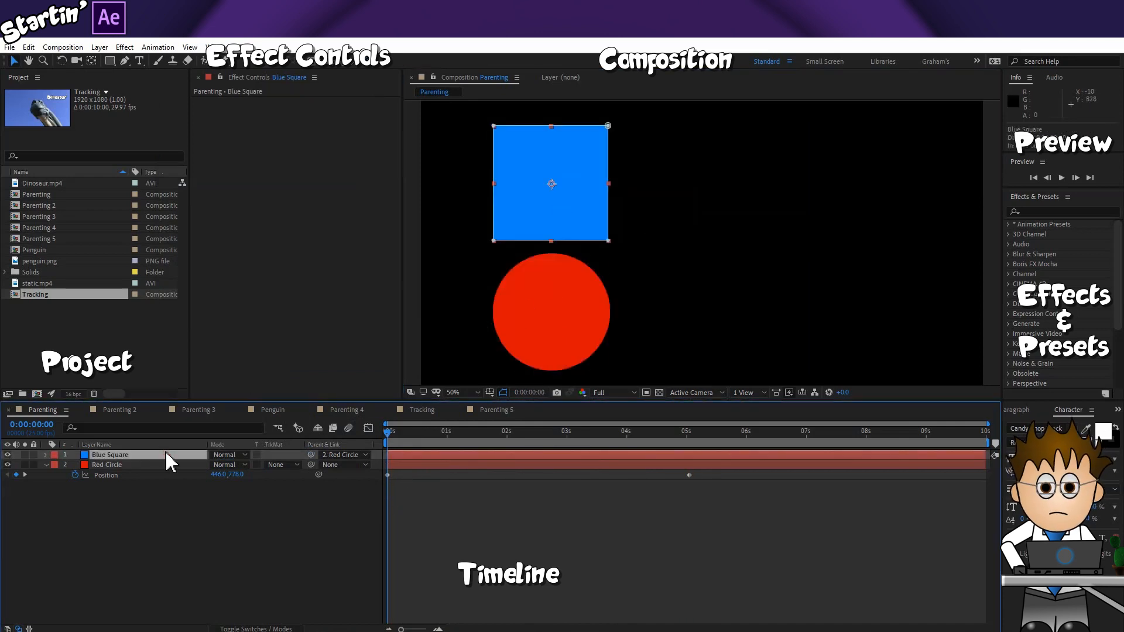
key("p")
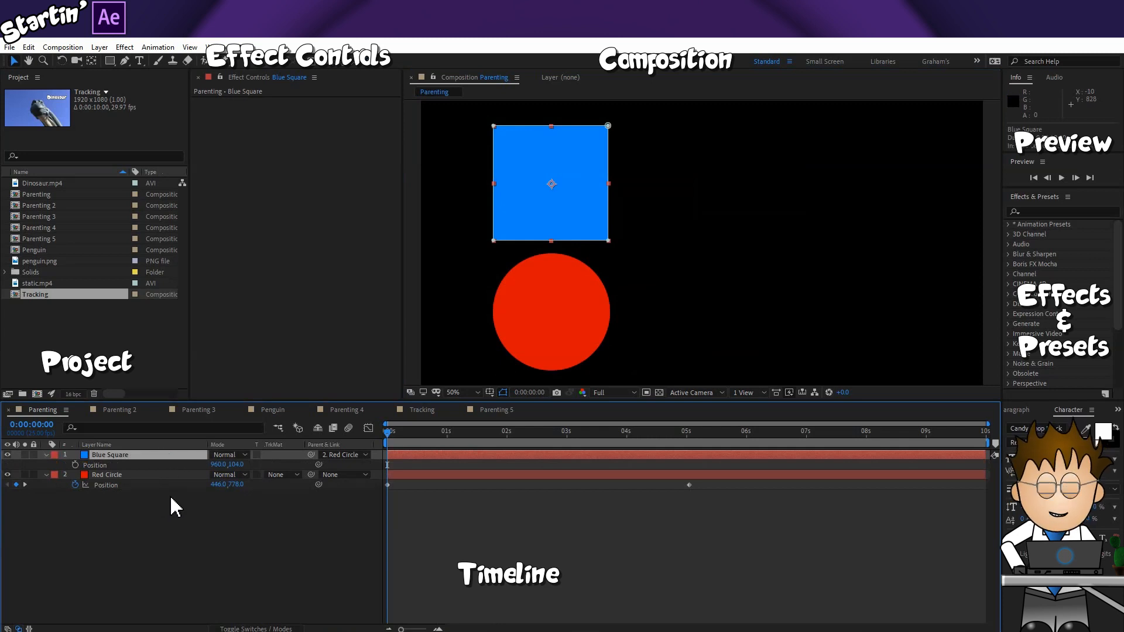
left_click(75, 464)
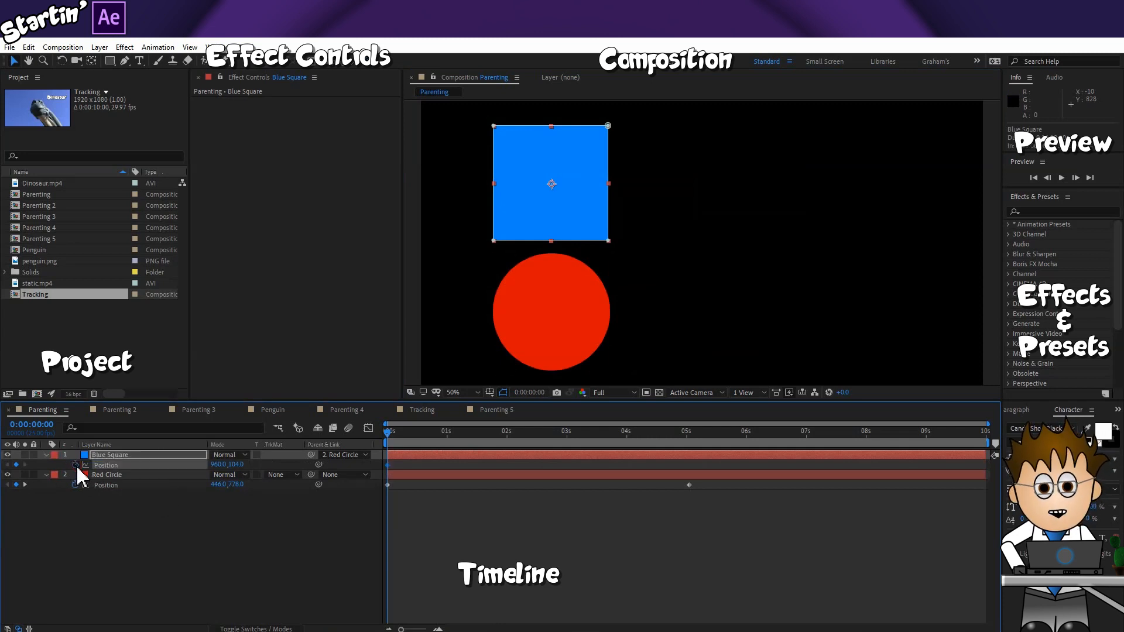
left_click_drag(571, 214, 520, 214)
key("Left")
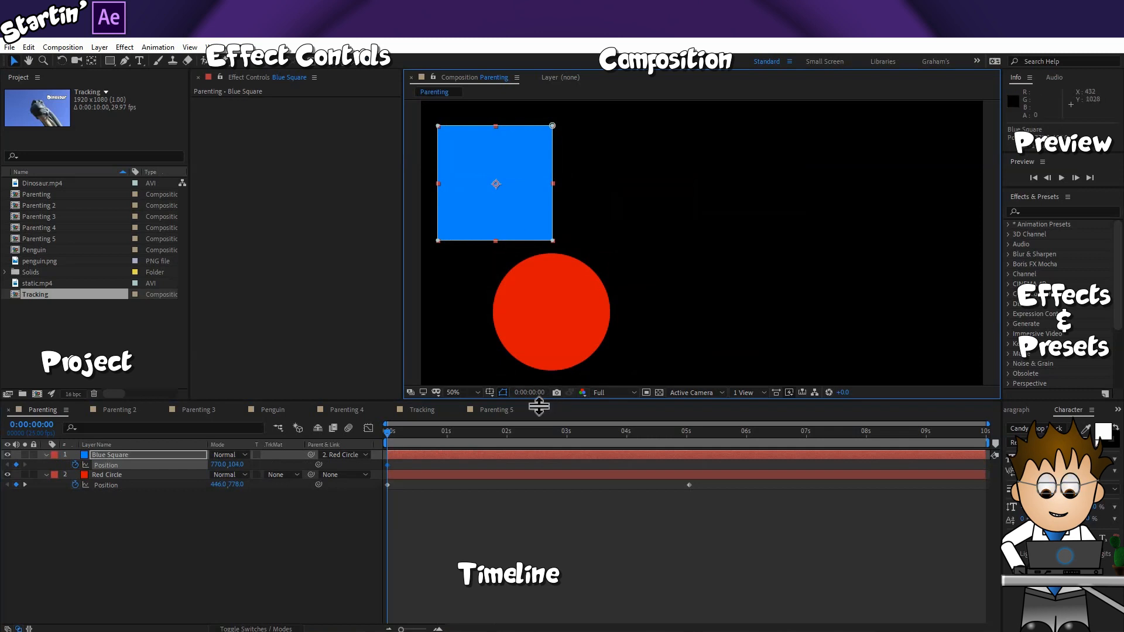
Step: At Red Circle's second keyframe (0:00:05:01), set Blue Square's Position to about 1132, 104
left_click(25, 483)
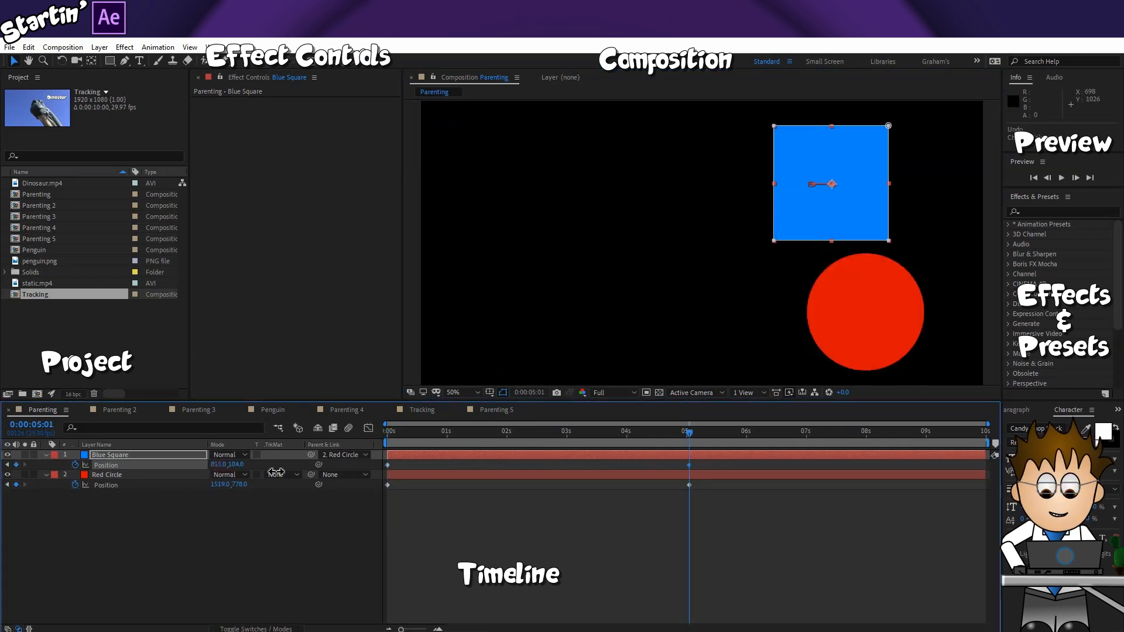
left_click_drag(276, 473, 431, 482)
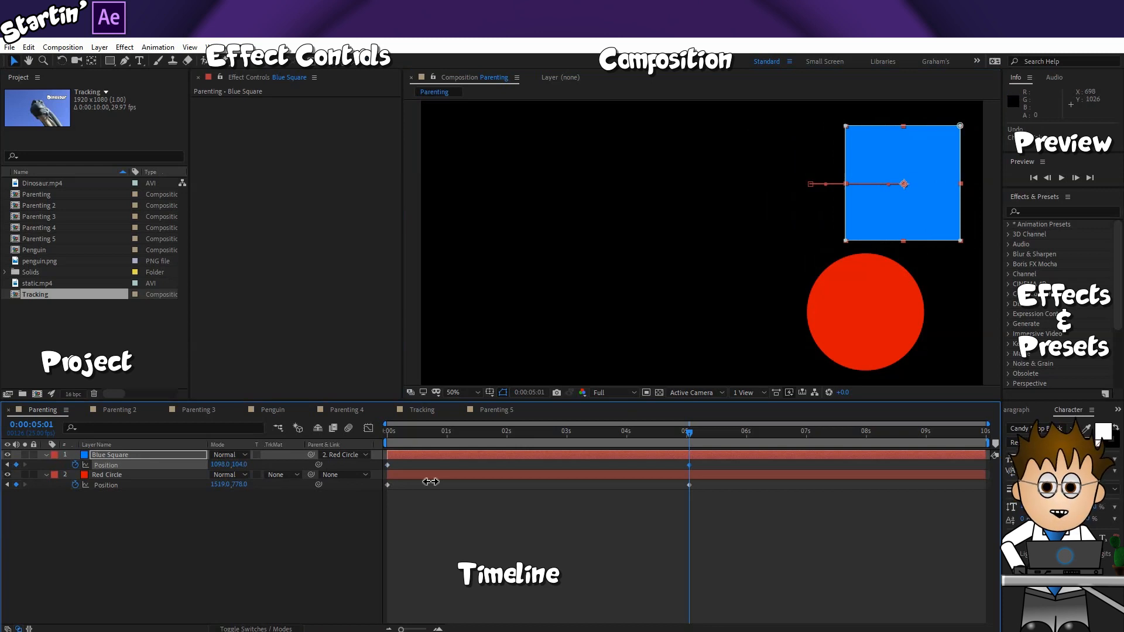
mouse_move(431, 481)
left_mouse_down()
mouse_move(245, 475)
mouse_move(468, 481)
mouse_move(438, 479)
left_mouse_up()
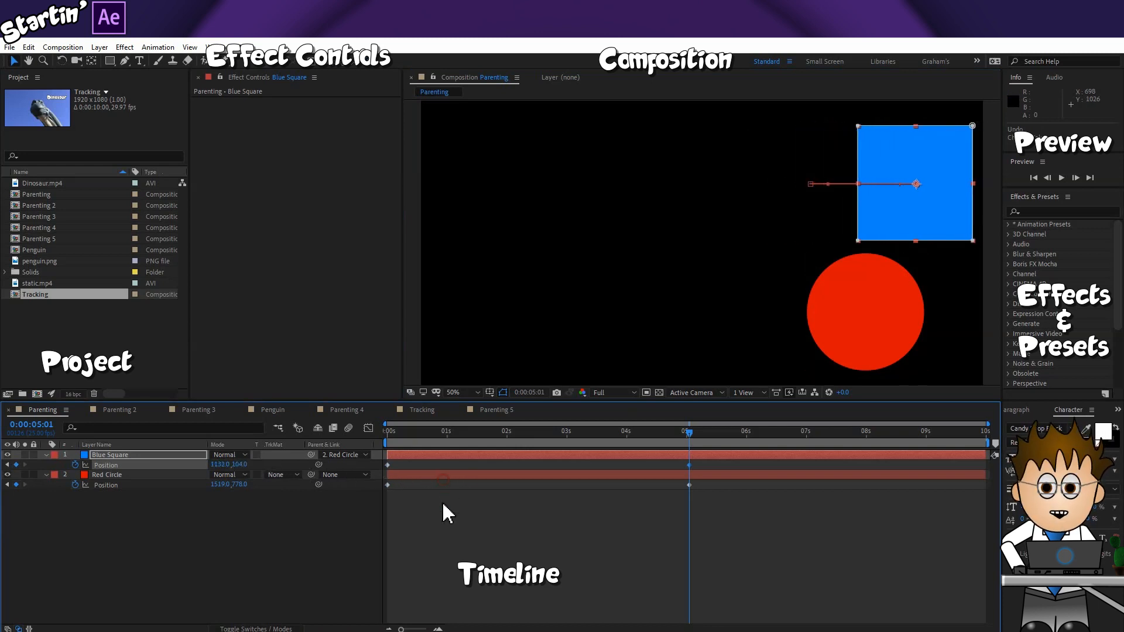
left_click_drag(878, 222, 906, 219)
key("ctrl+z")
Step: Play the animation from the first frame to check the square's own motion combined with the circle's
left_click_drag(468, 433, 358, 433)
key("space")
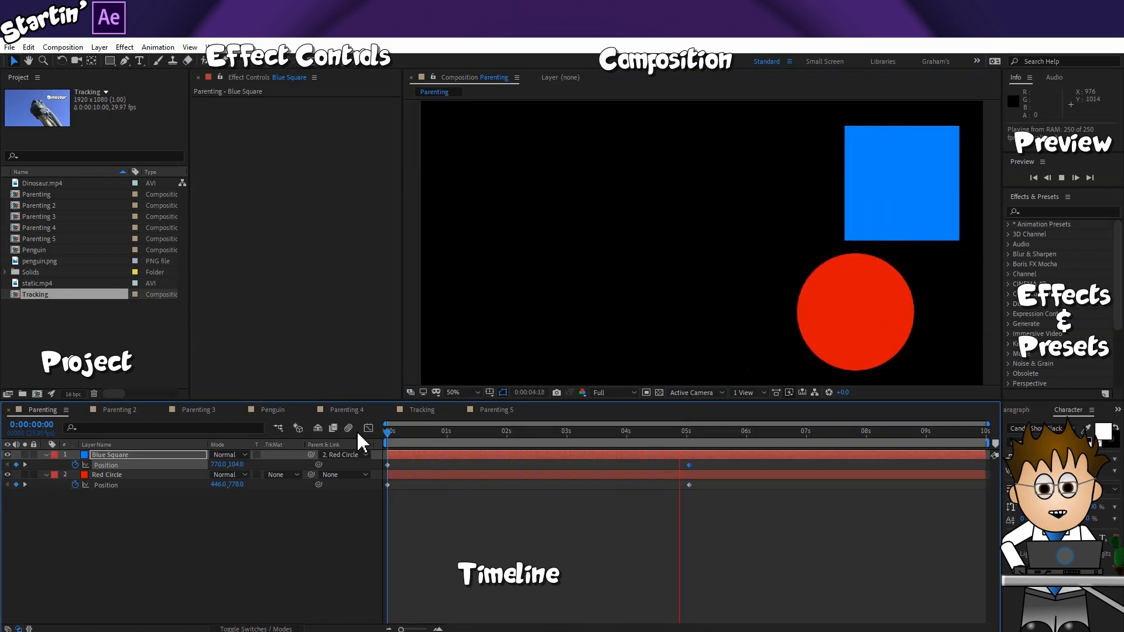
key("space")
Step: Try Blue Square with its parent set to None, preview its motion, and parent it back to Red Circle
left_click(345, 455)
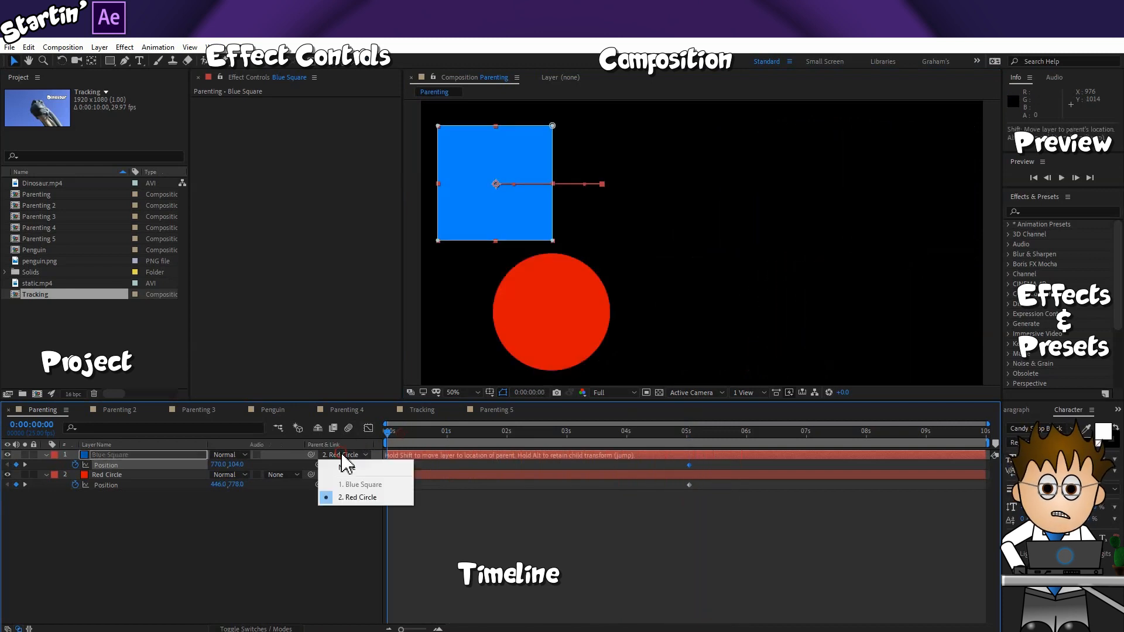
left_click(347, 466)
key("space")
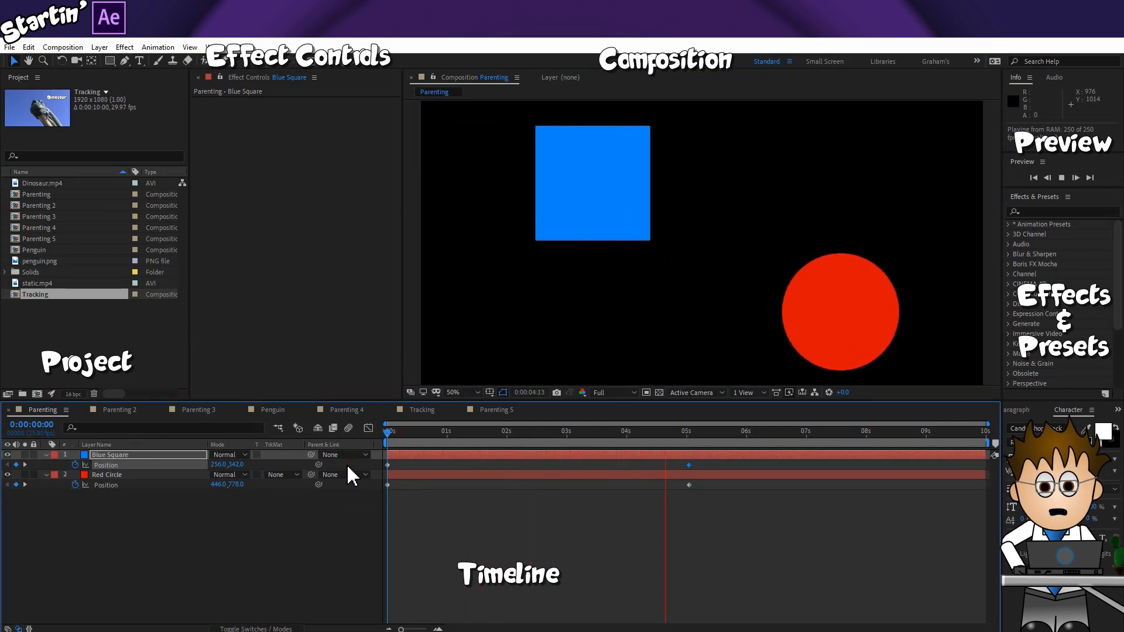
key("space")
key("space")
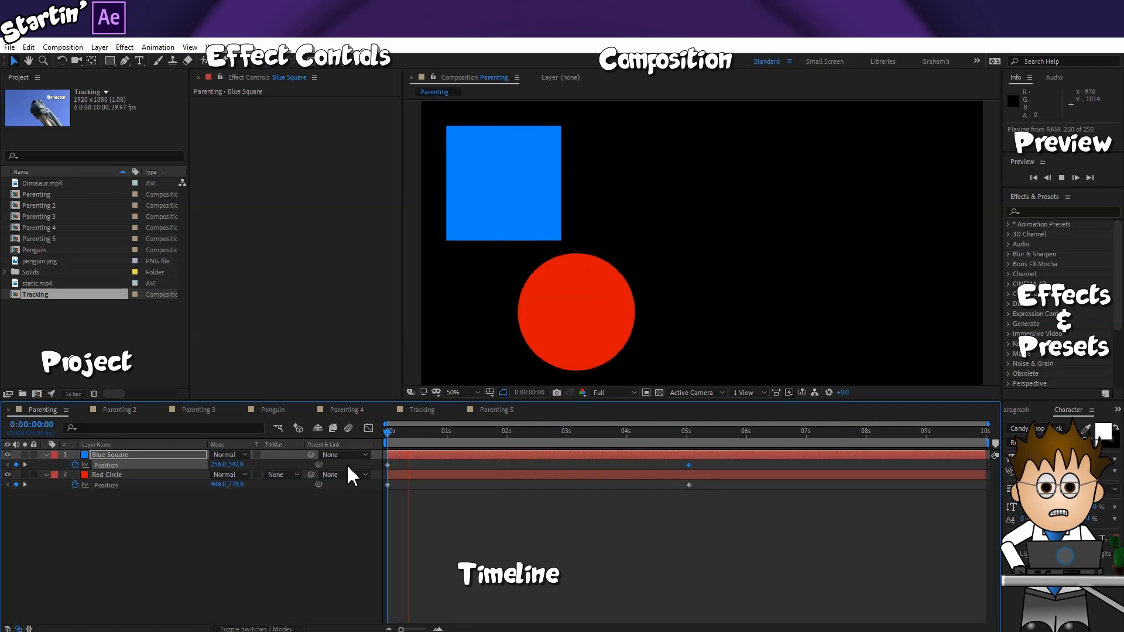
key("space")
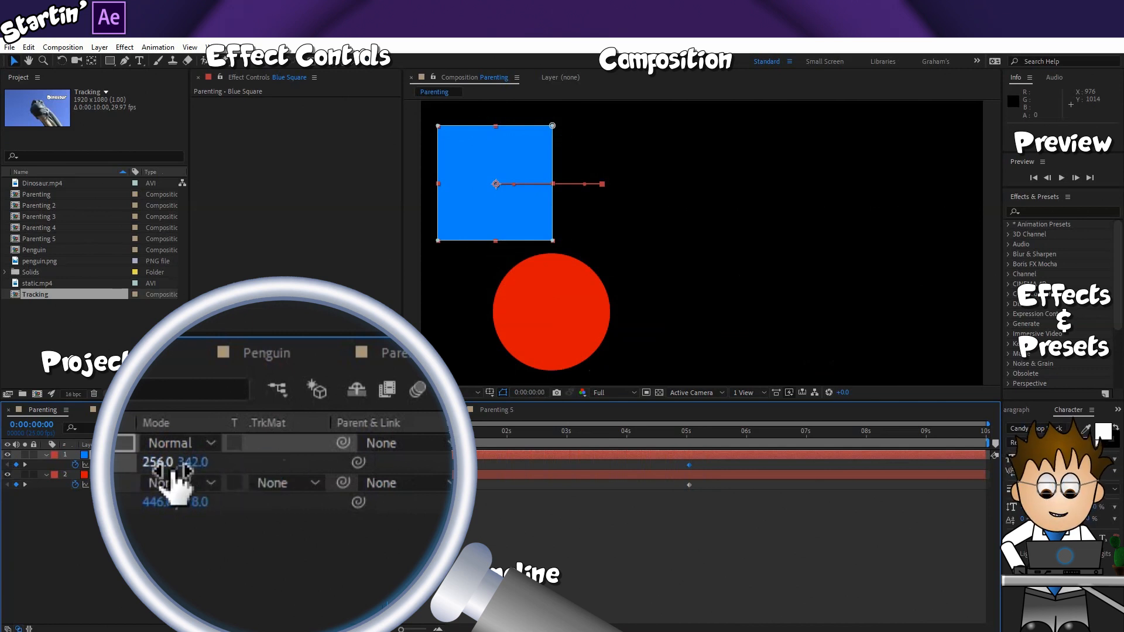
left_click(372, 444)
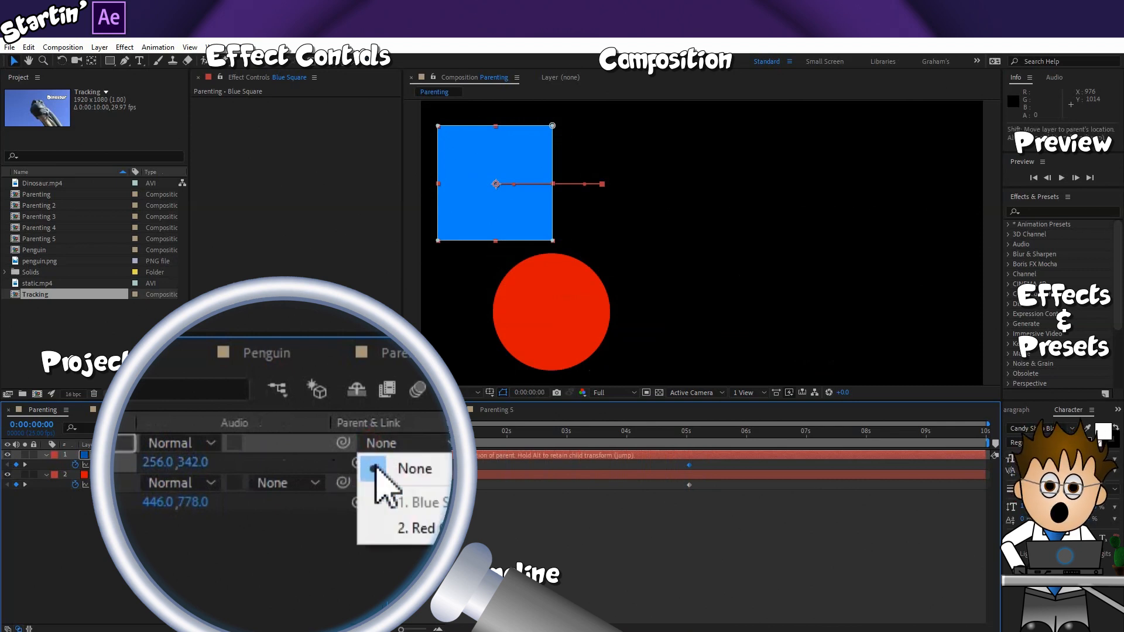
left_click(413, 528)
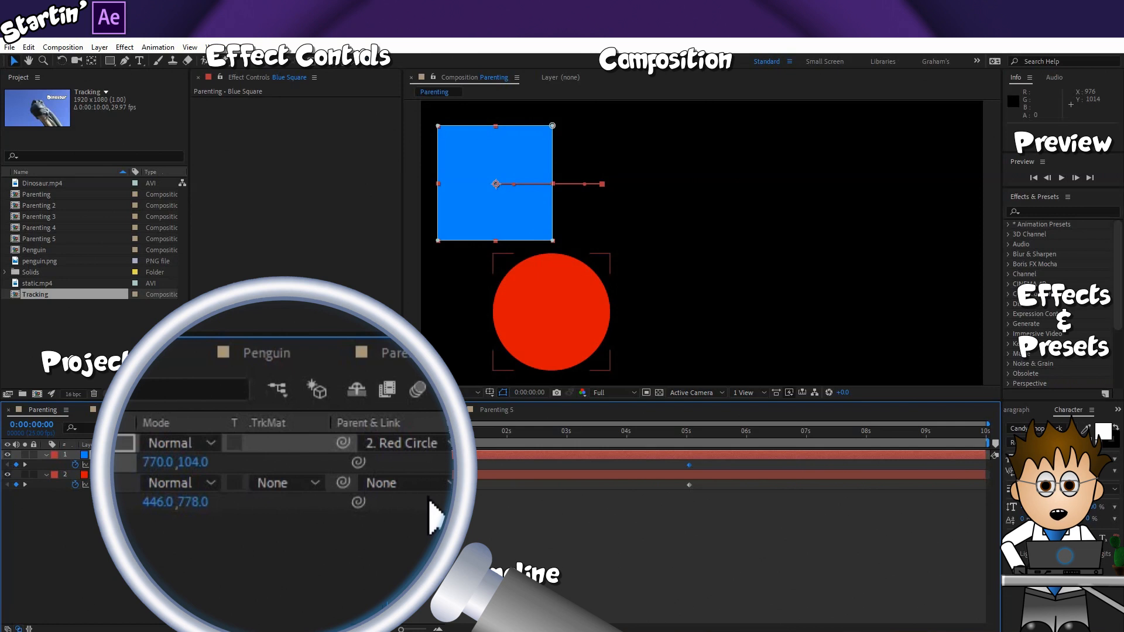
Step: Select the Red Circle layer, open the Parenting 2 composition, and deselect its layers
scroll(485, 321, "down", 2)
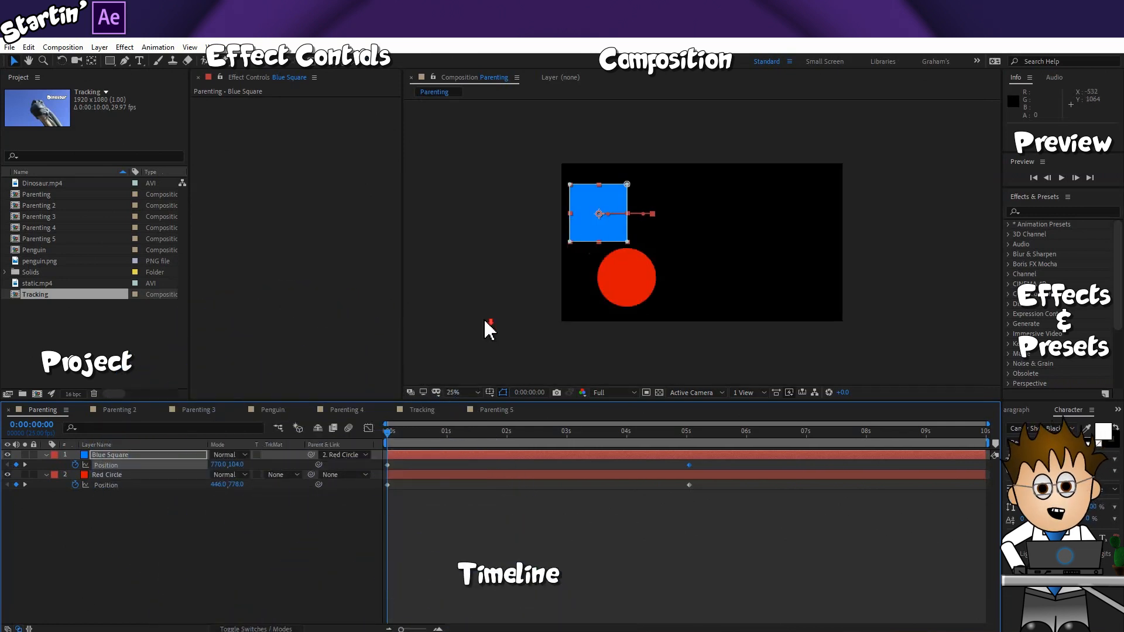
left_click(116, 475)
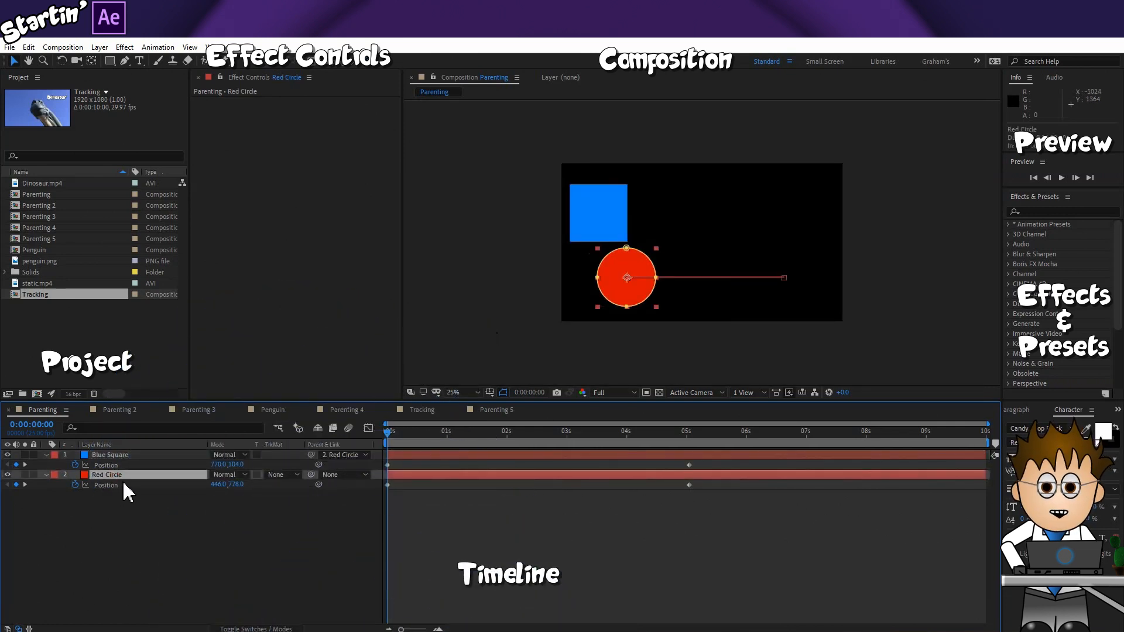
left_click(117, 411)
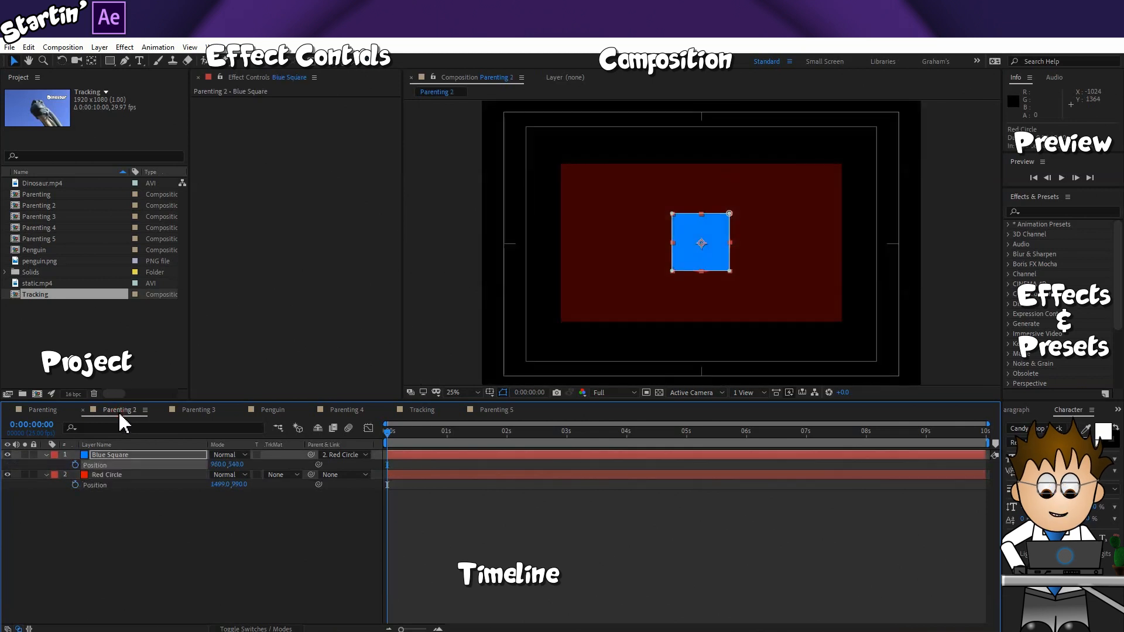
left_click(414, 493)
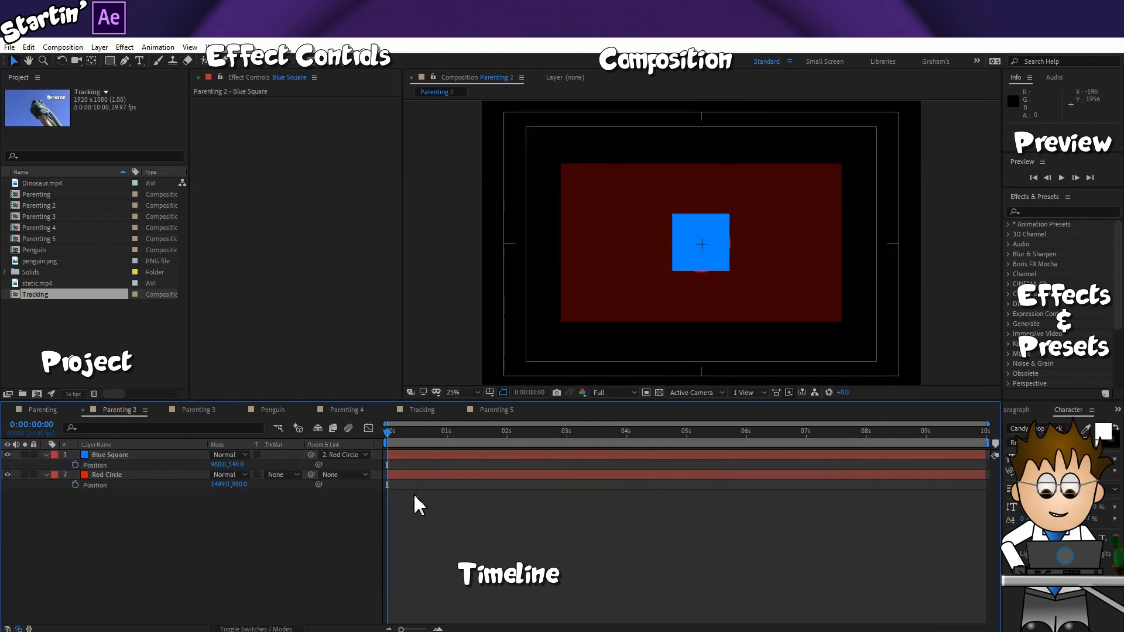
Step: Toggle Blue Square's visibility off and on to compare its placement with Red Circle beneath it, and select Blue Square
left_click(8, 456)
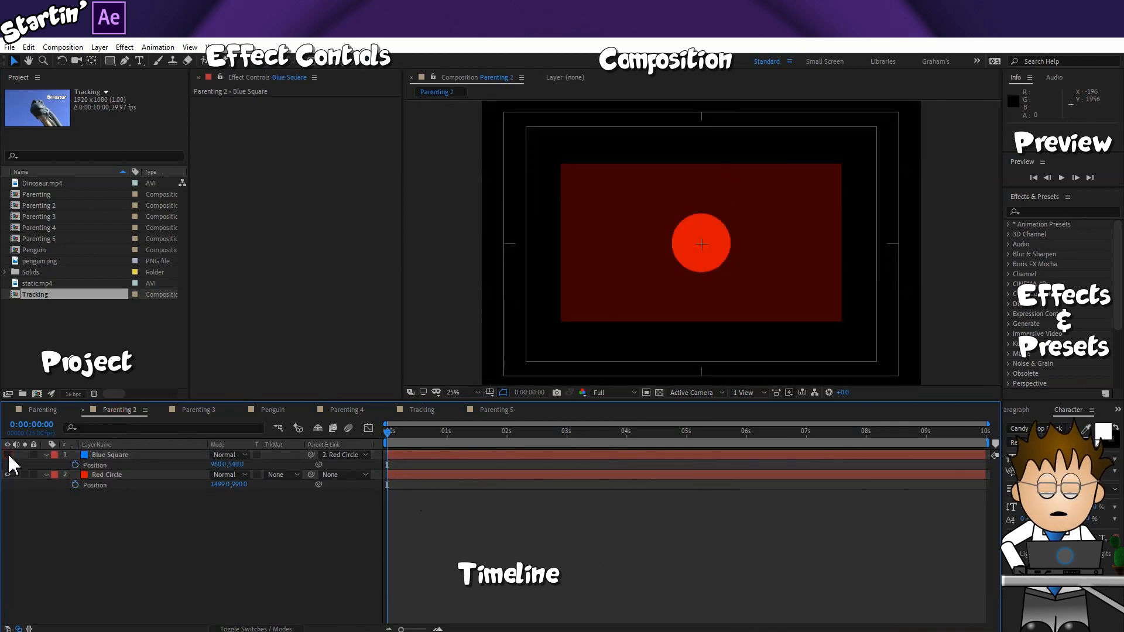
left_click(8, 456)
left_click(8, 456)
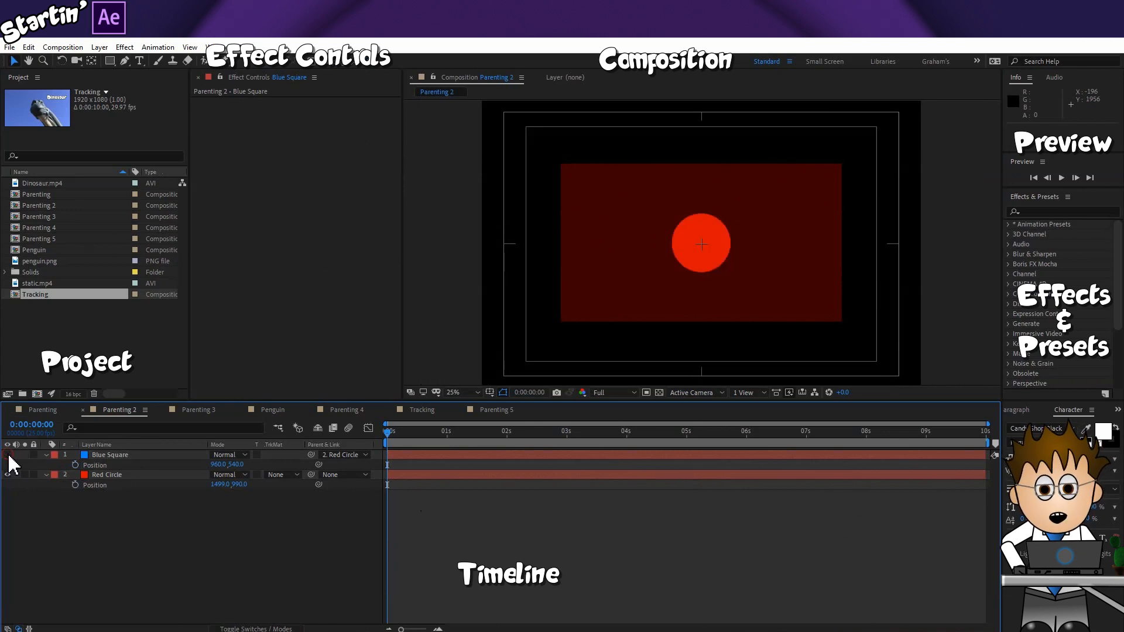
left_click(8, 456)
left_click(111, 456)
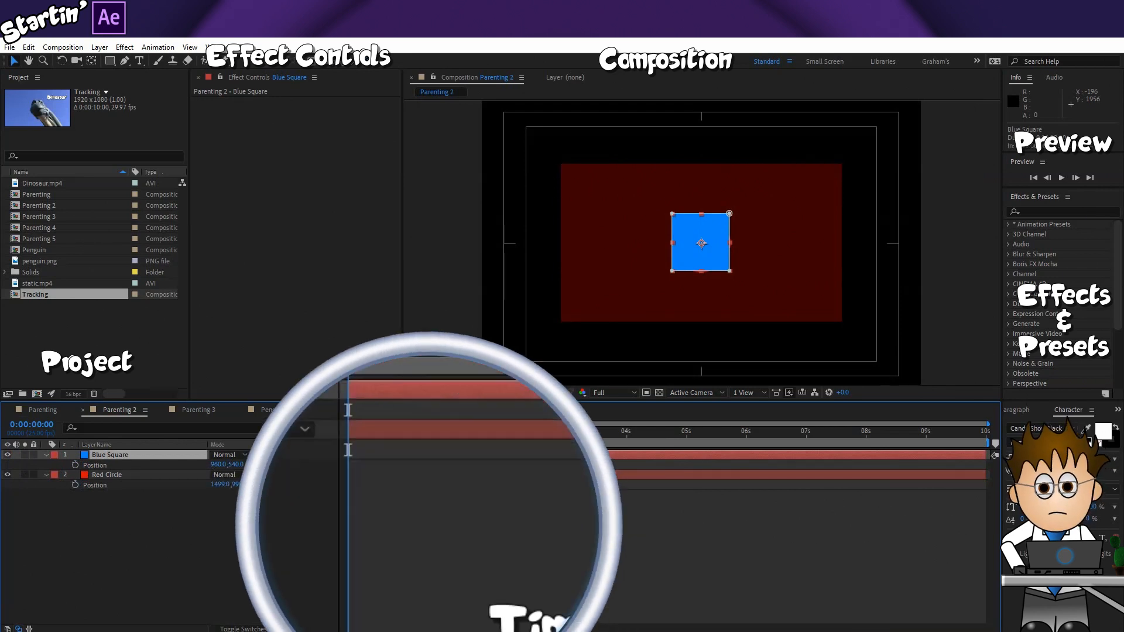
left_click(8, 456)
left_click(9, 455)
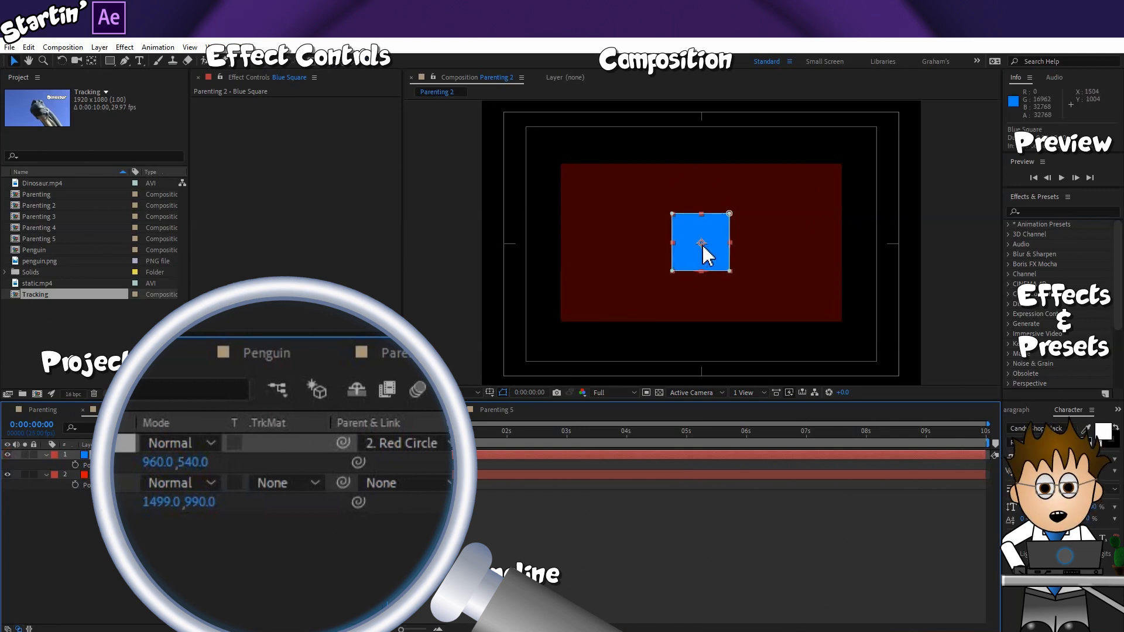
Step: Hide the title/action safe guides and set Blue Square's Position to 0, 0
left_click(501, 395)
left_click(520, 406)
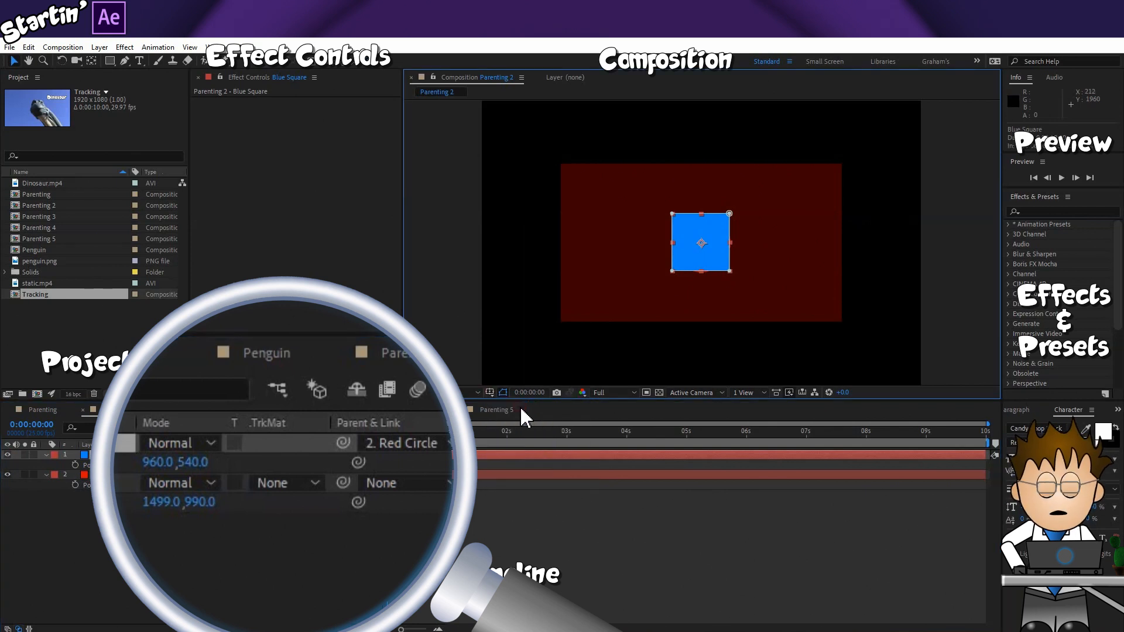
left_click(163, 463)
type("0")
key("Return")
left_click(191, 465)
type("0")
key("Return")
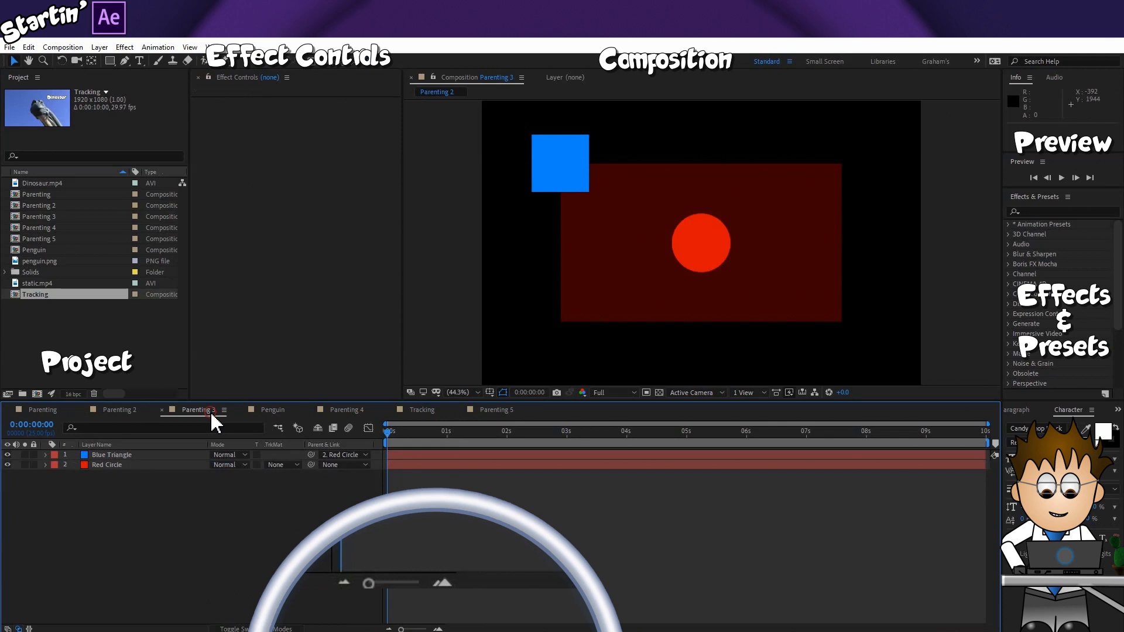
Step: Open the Parenting 3 composition and add a Position keyframe to Blue Triangle at 0:00:00:00
left_click(208, 411)
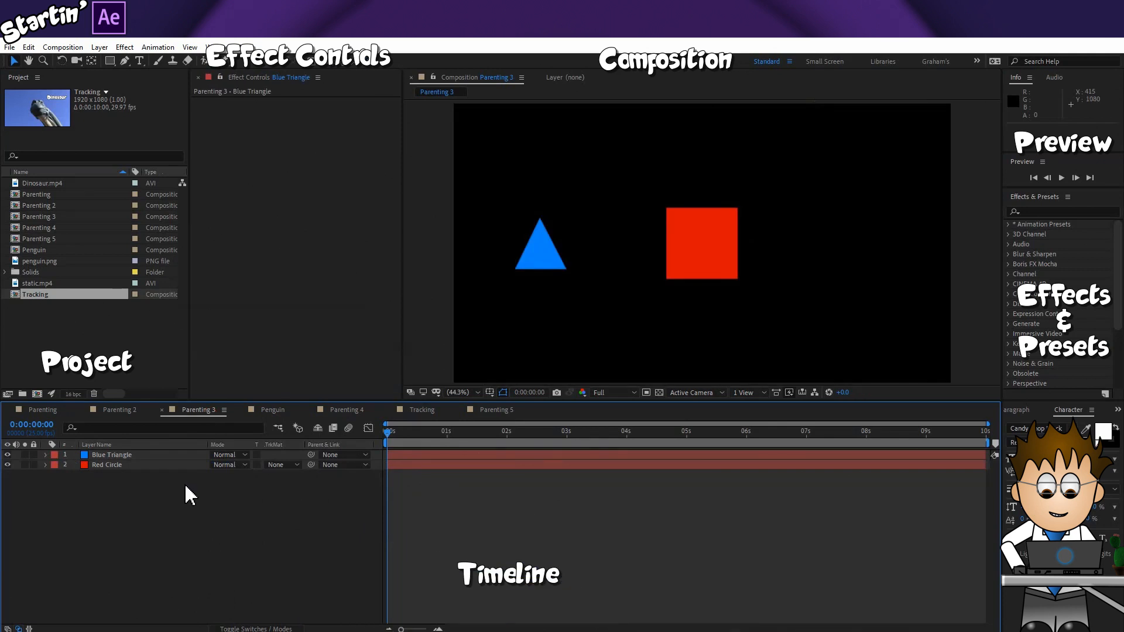
left_click(130, 456)
key("p")
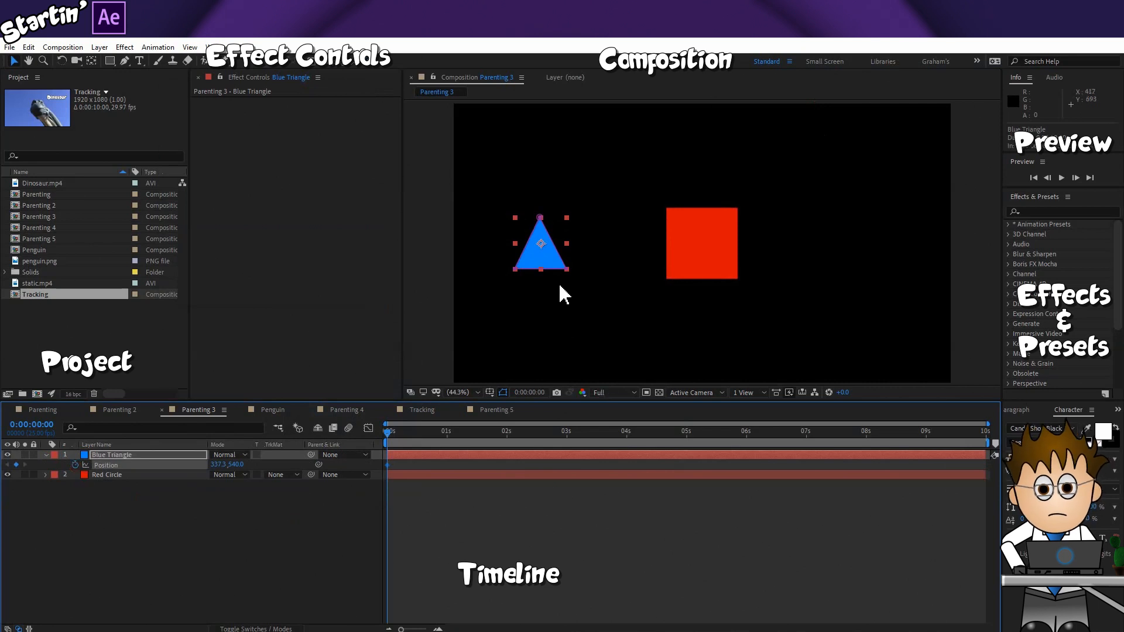
Step: At 0:00:05:00, move Blue Triangle horizontally past the red square and bend its motion path into an arc over the square
left_click_drag(545, 434, 687, 434)
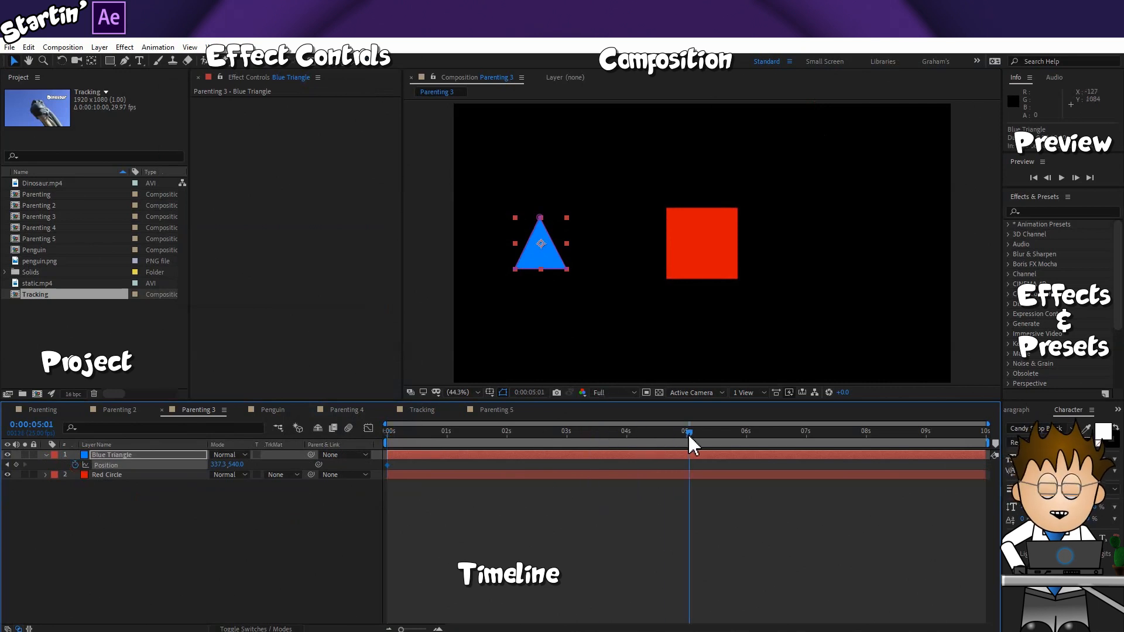
left_click_drag(548, 269, 856, 269)
left_click_drag(593, 243, 616, 75)
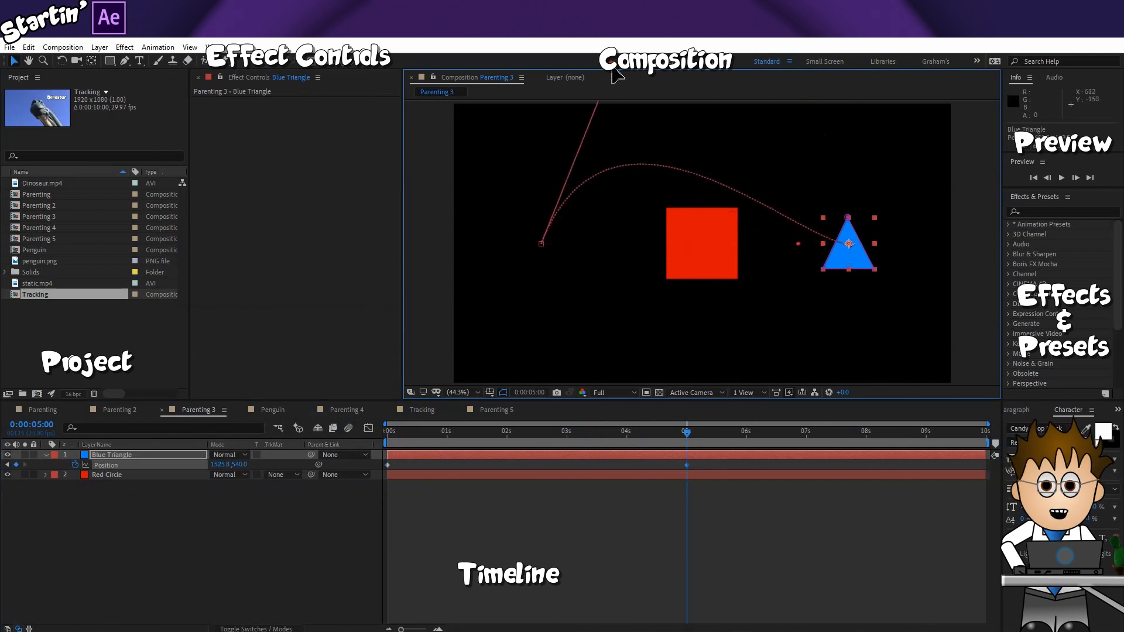
left_click_drag(797, 243, 793, 79)
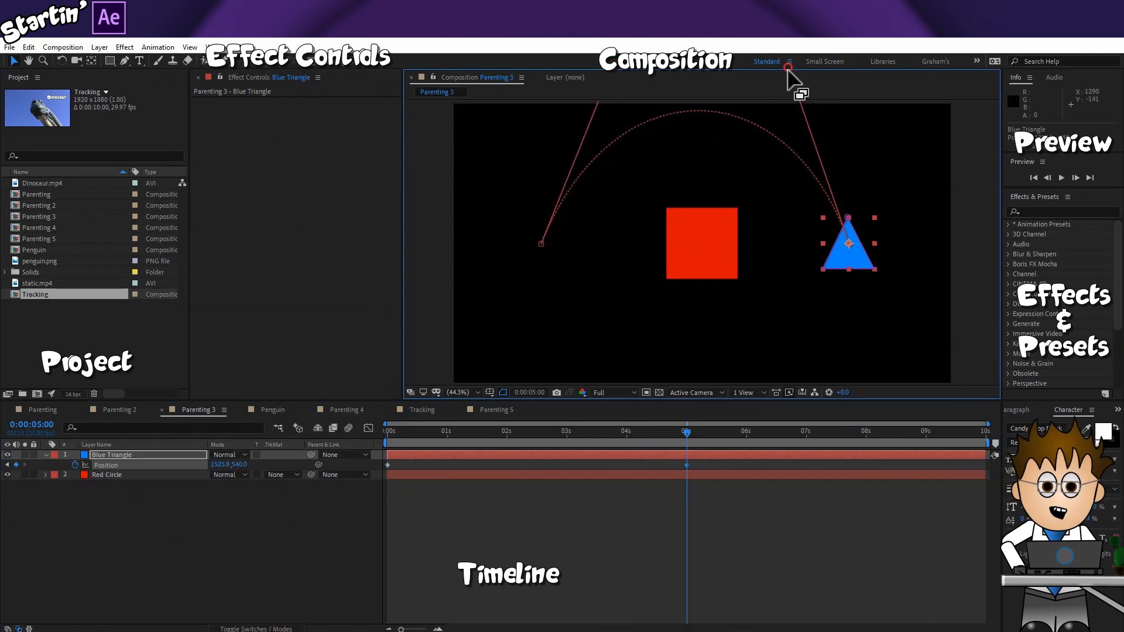
Step: Return to 0:00:00:00 and remove all Position keyframes from Blue Triangle
left_click_drag(687, 432, 371, 443)
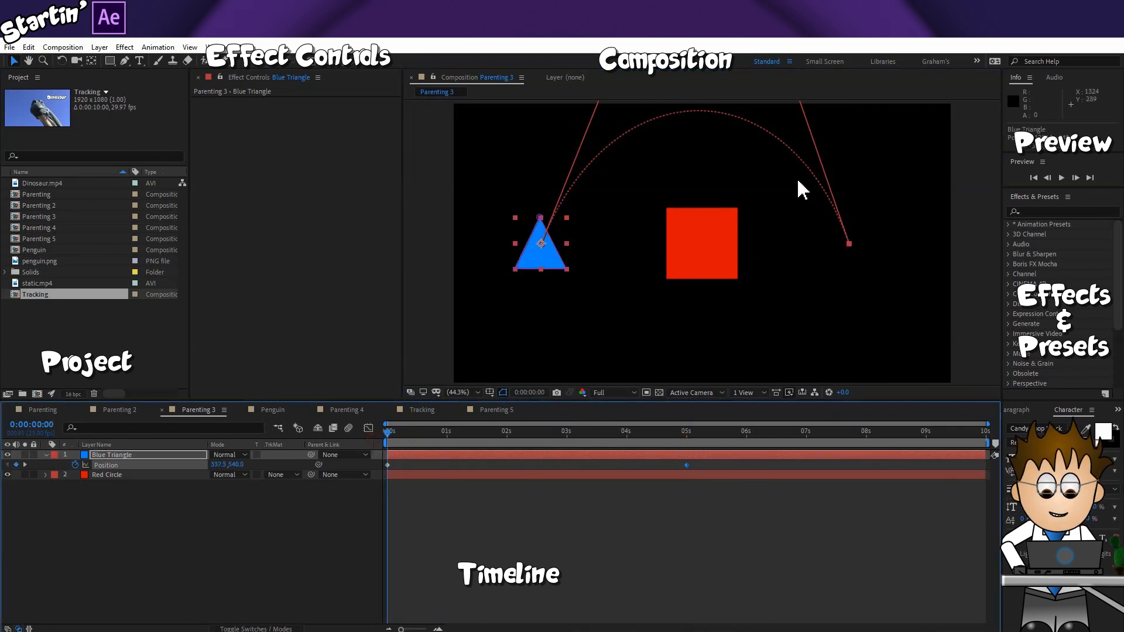
key("comma")
key("comma")
left_click(467, 393)
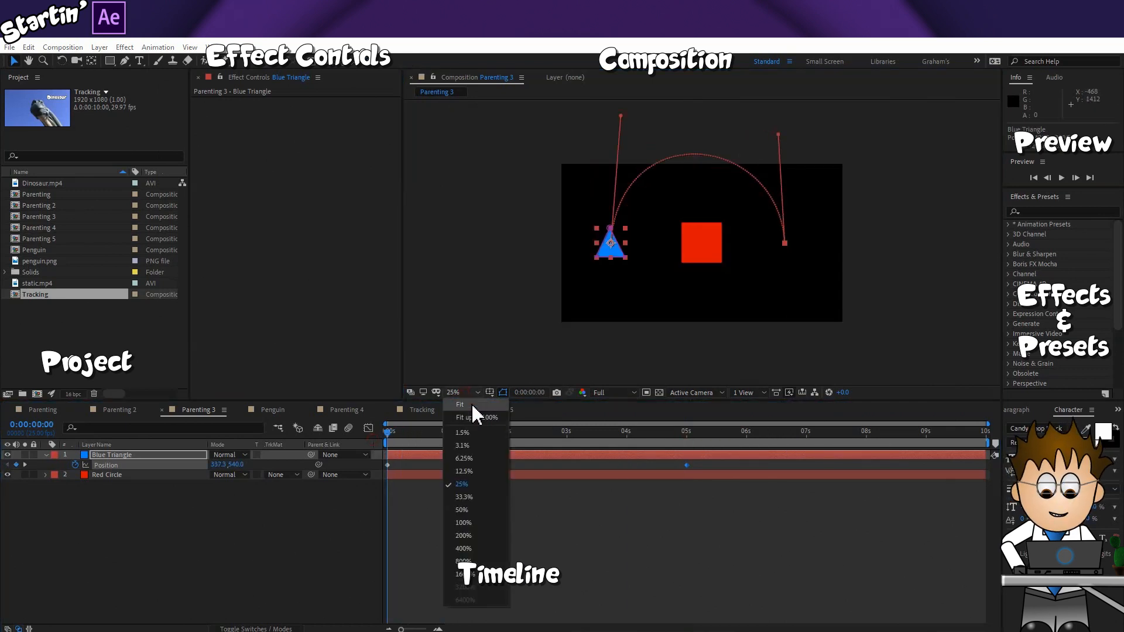
left_click(476, 416)
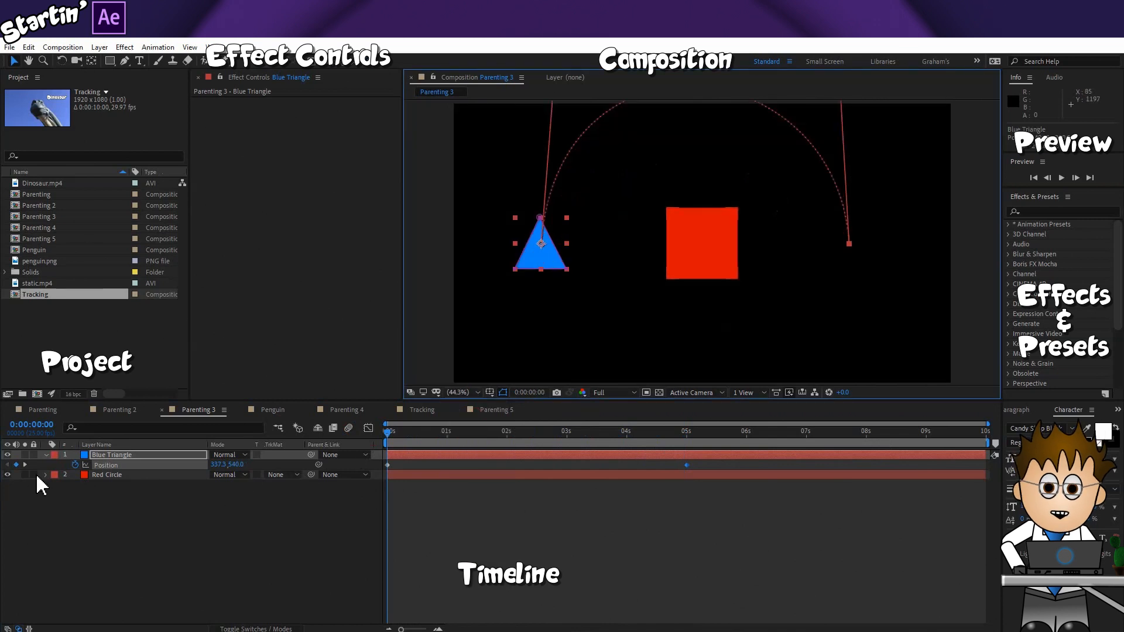
left_click(75, 465)
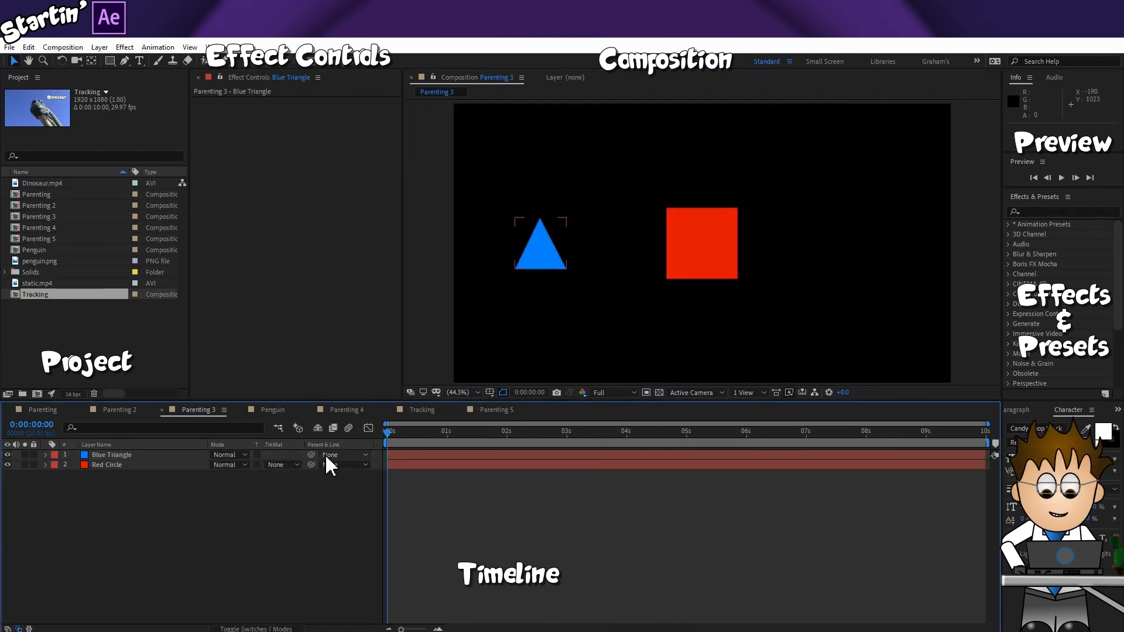
Step: Parent Blue Triangle to Red Circle and add a Rotation keyframe to Red Circle at 0:00:00:00
left_click_drag(312, 455, 134, 466)
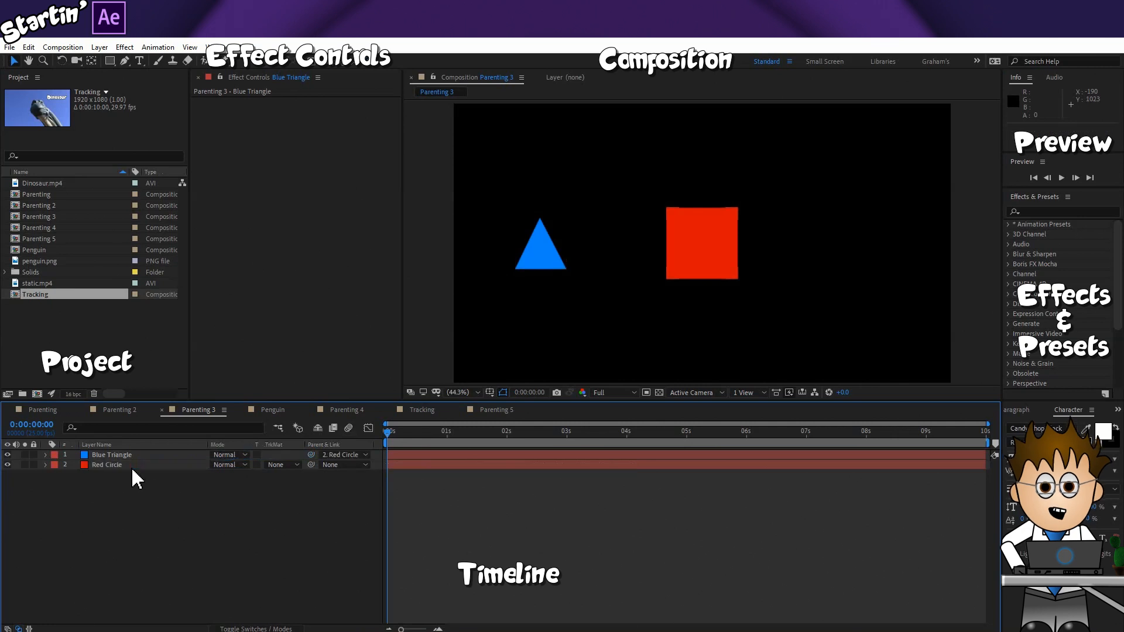
left_click(134, 466)
key("r")
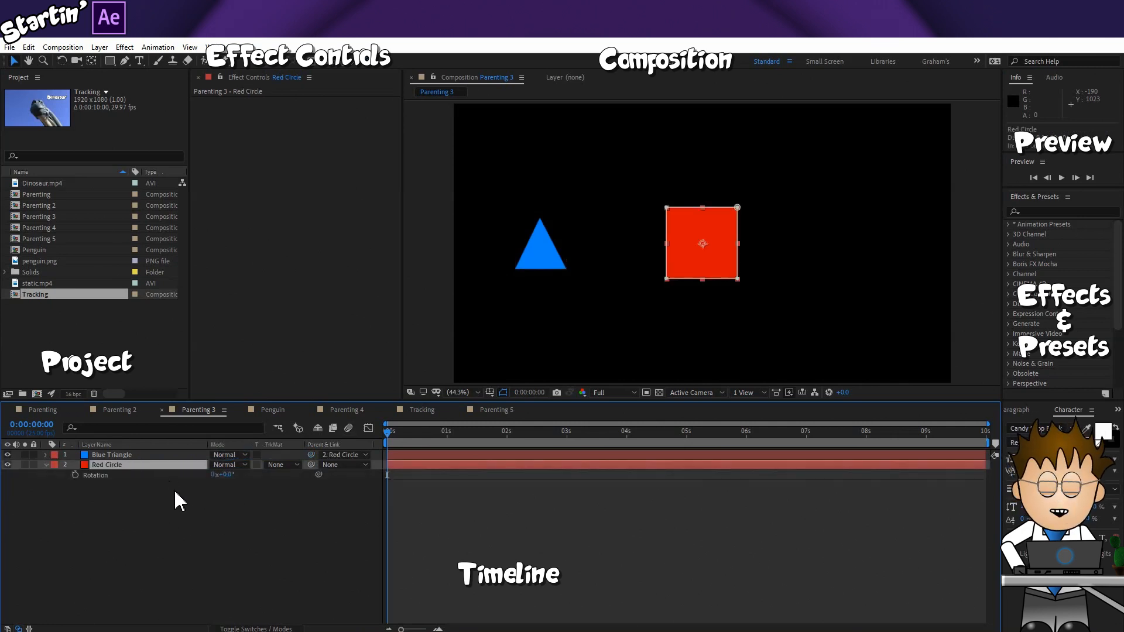
left_click(75, 476)
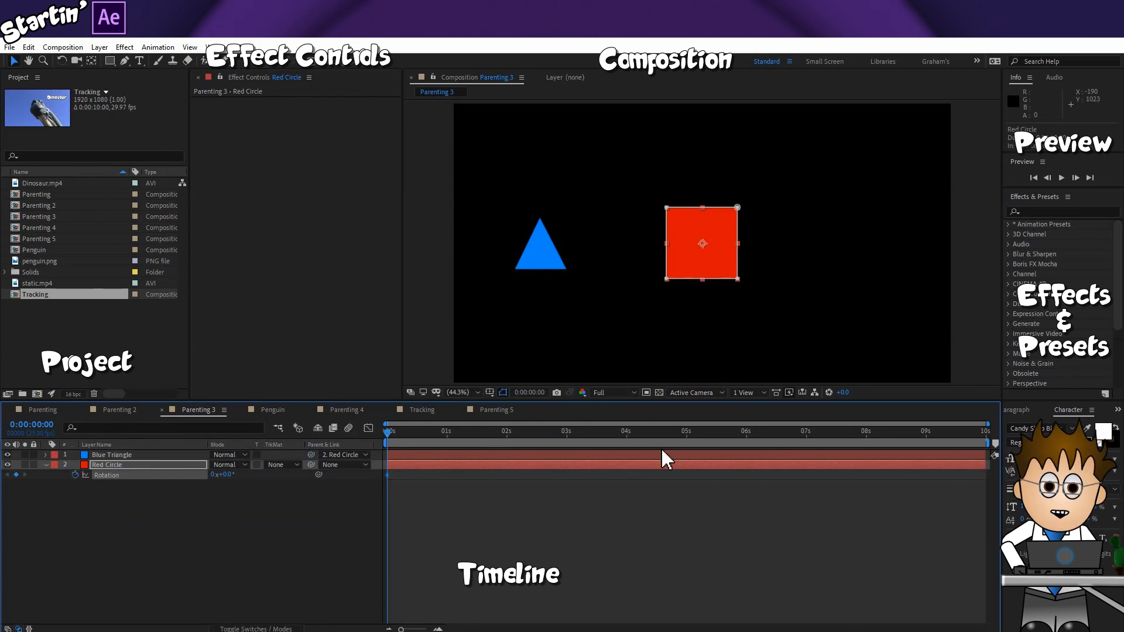
Step: Set Red Circle's Rotation to 1 full turn at 0:00:05:00 and preview the animation from the start
left_click_drag(683, 434, 686, 434)
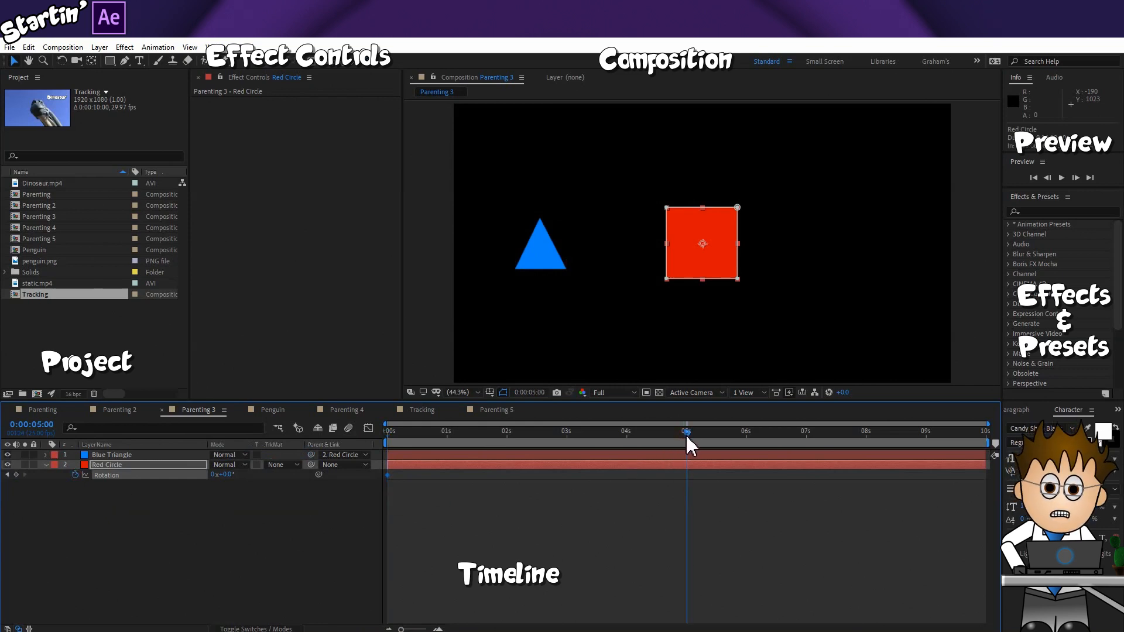
left_click(214, 475)
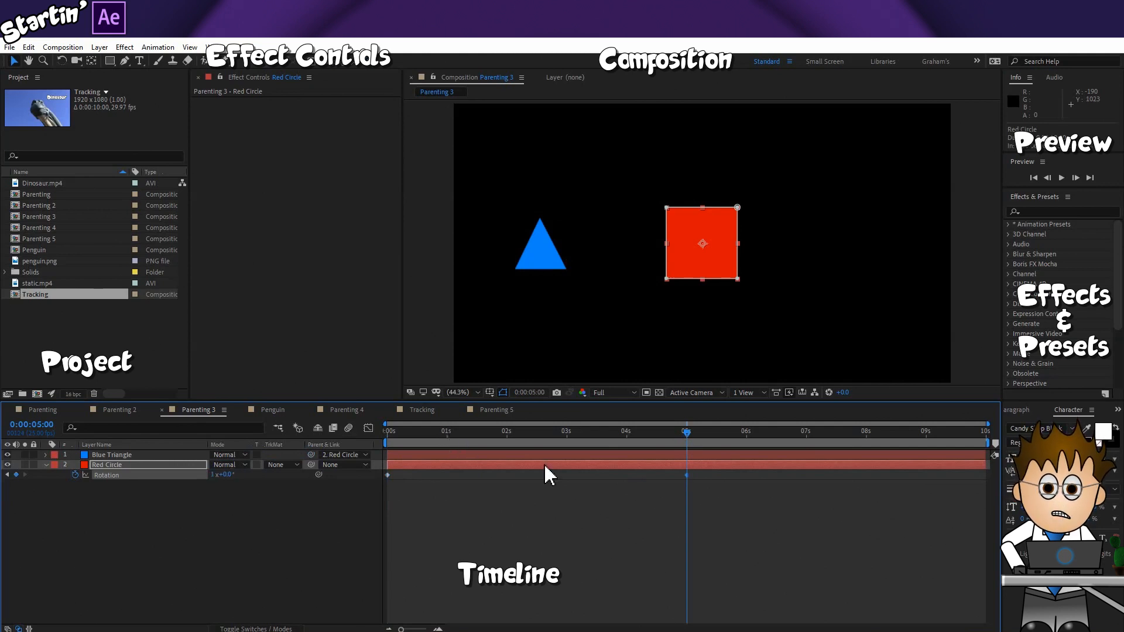
type("1")
key("Return")
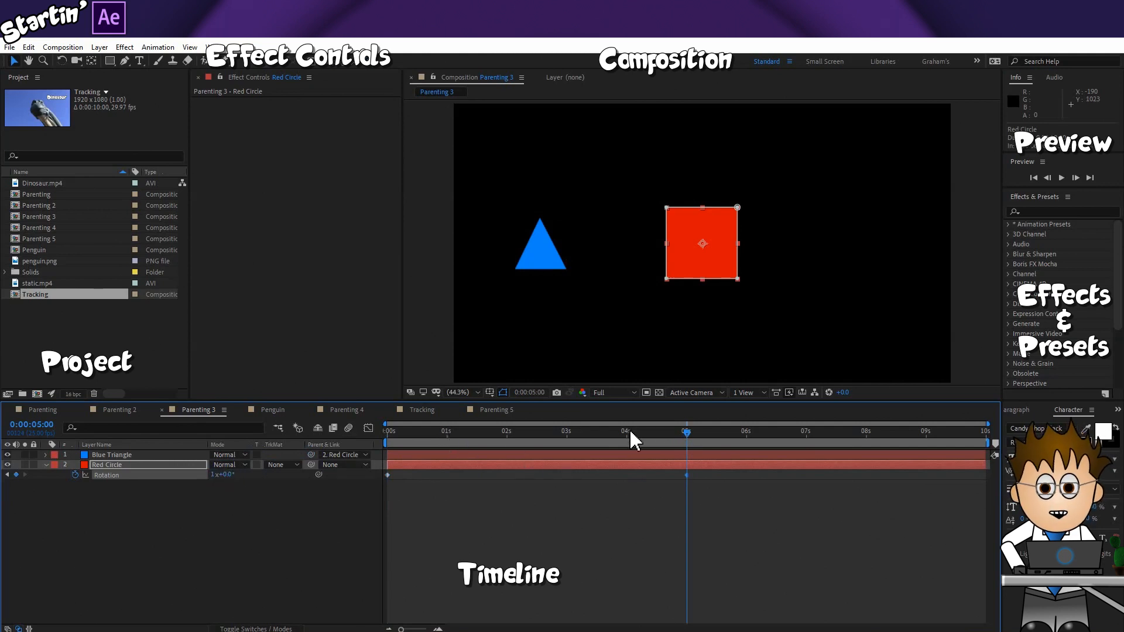
left_click_drag(396, 434, 346, 434)
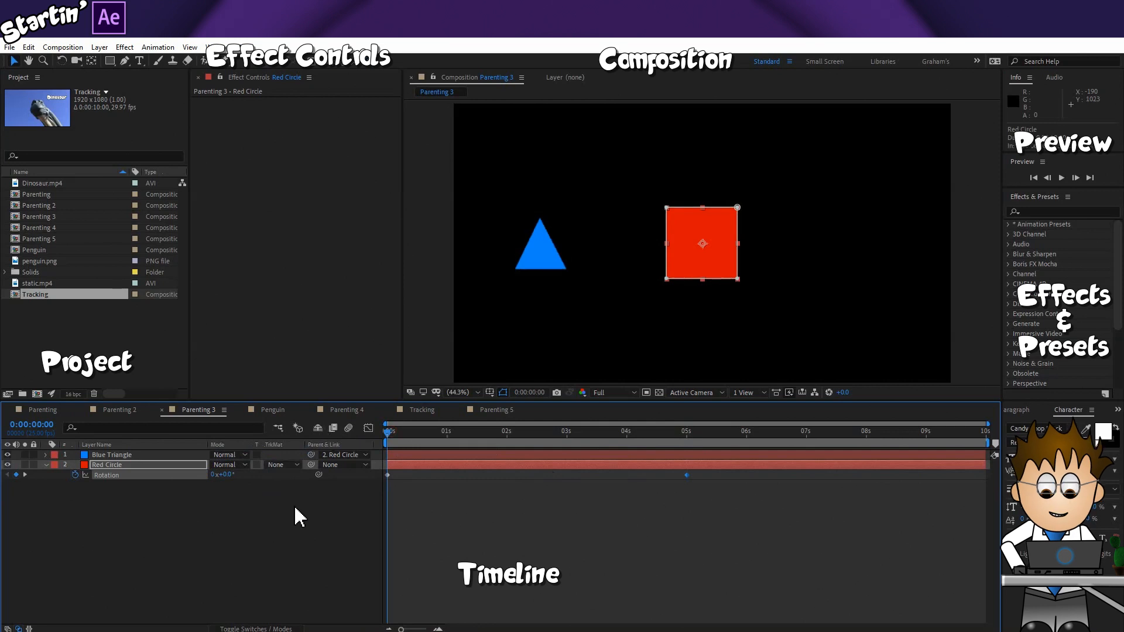
key("space")
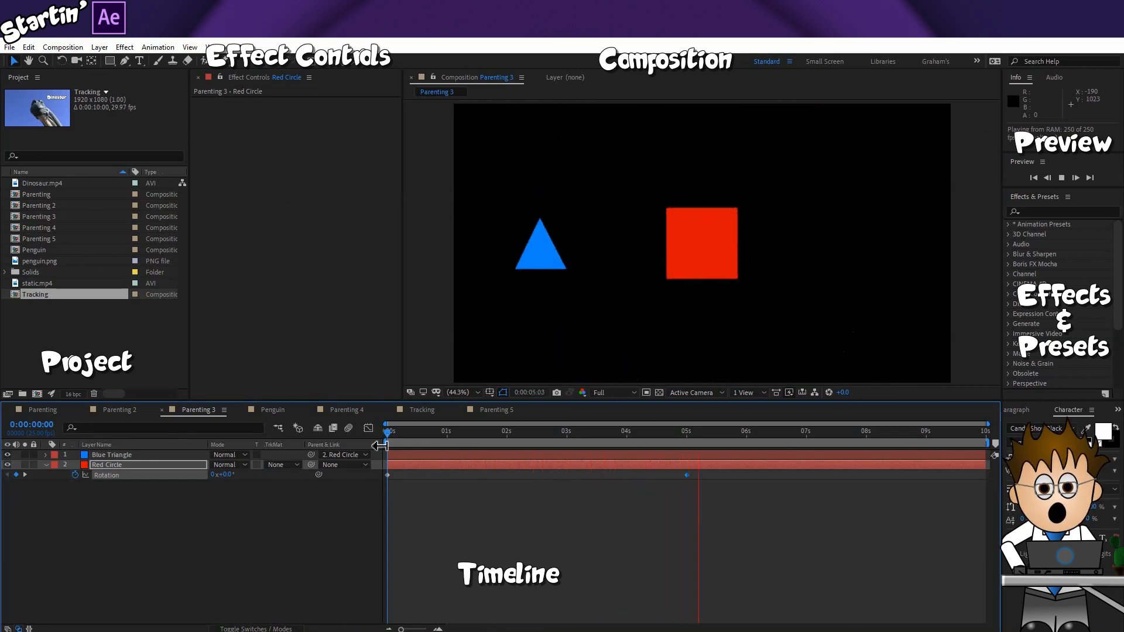
key("space")
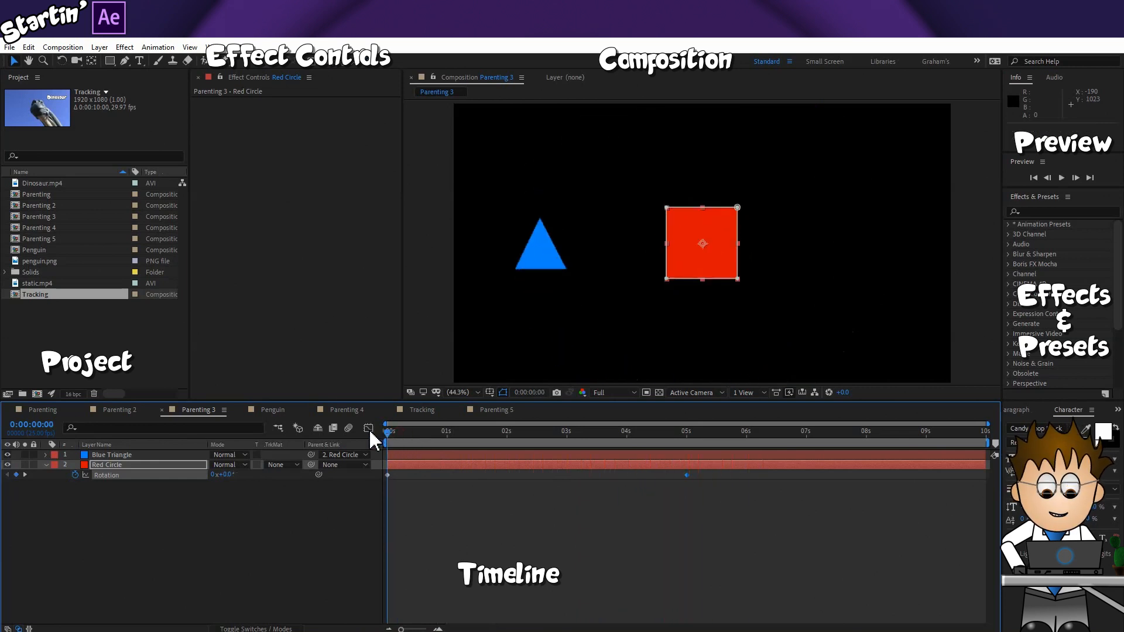
Step: Keyframe Blue Triangle's Position at 0:00:00:00 and move it horizontally to the centre of the red square at 0:00:05:00
left_click(132, 455)
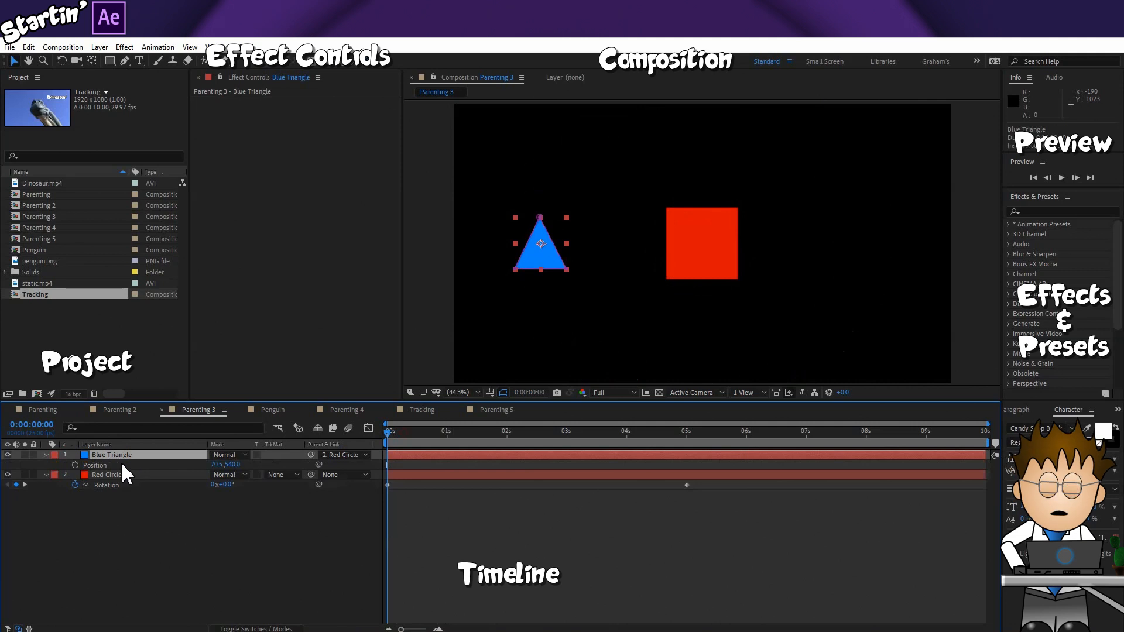
left_click(75, 465)
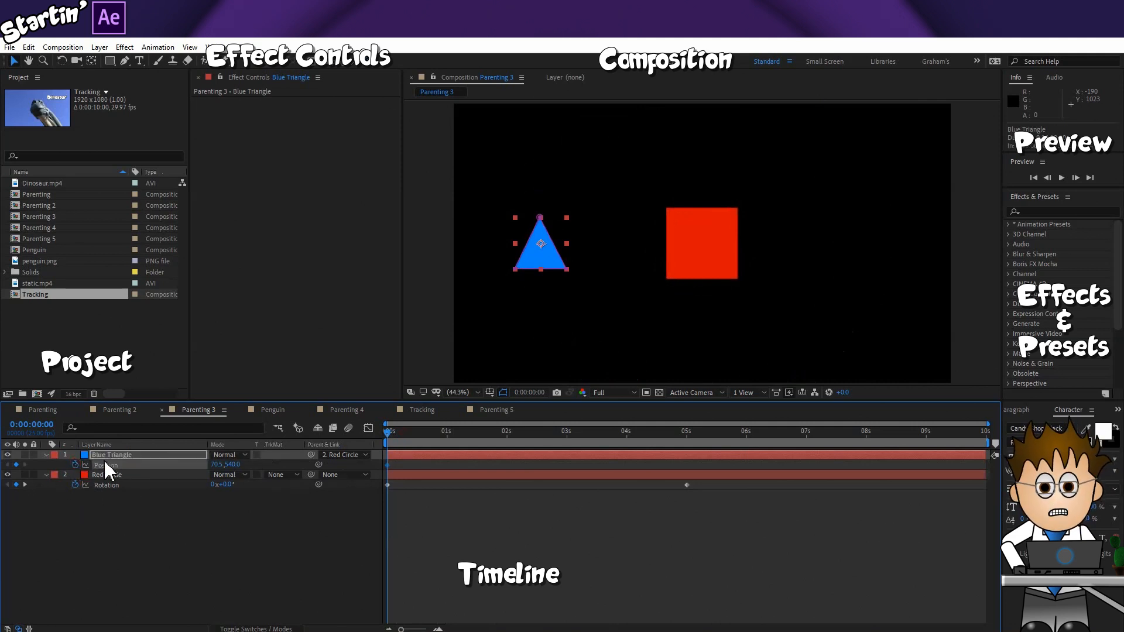
left_click(24, 485)
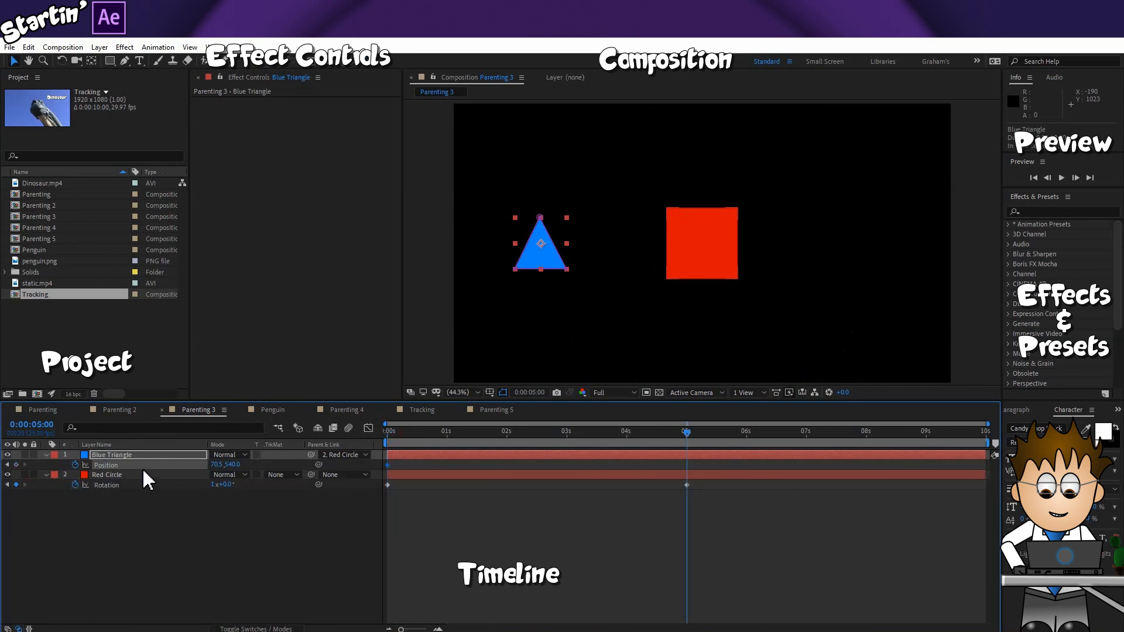
left_click_drag(216, 465, 728, 462)
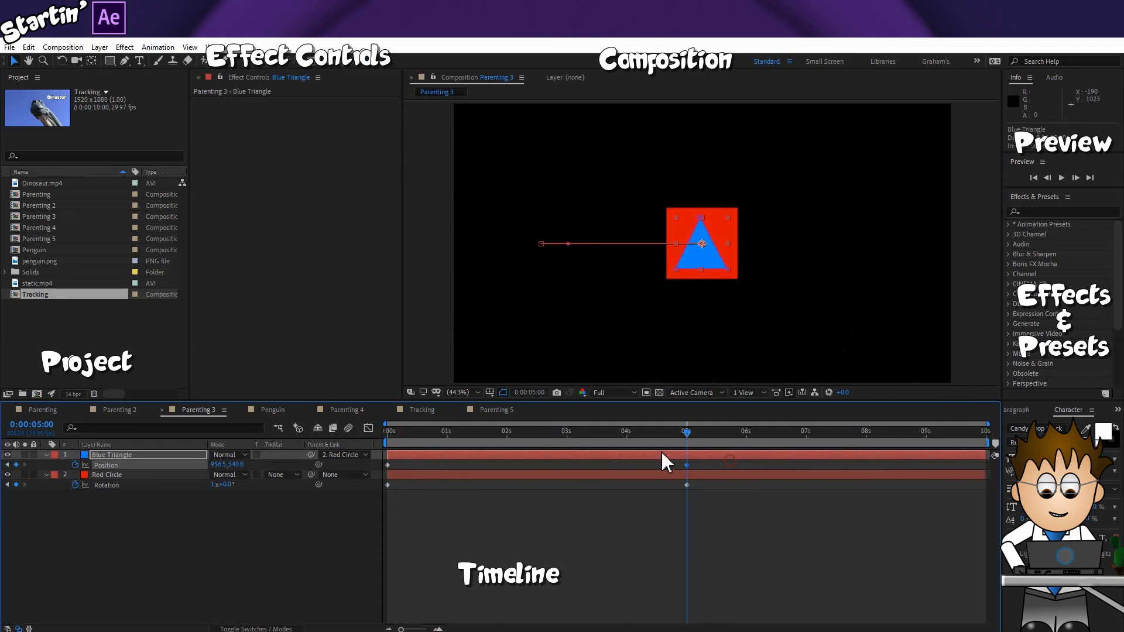
Step: Preview Blue Triangle's combined orbit and inward movement from the start of the Parenting 3 composition
left_click_drag(411, 432, 343, 429)
key("space")
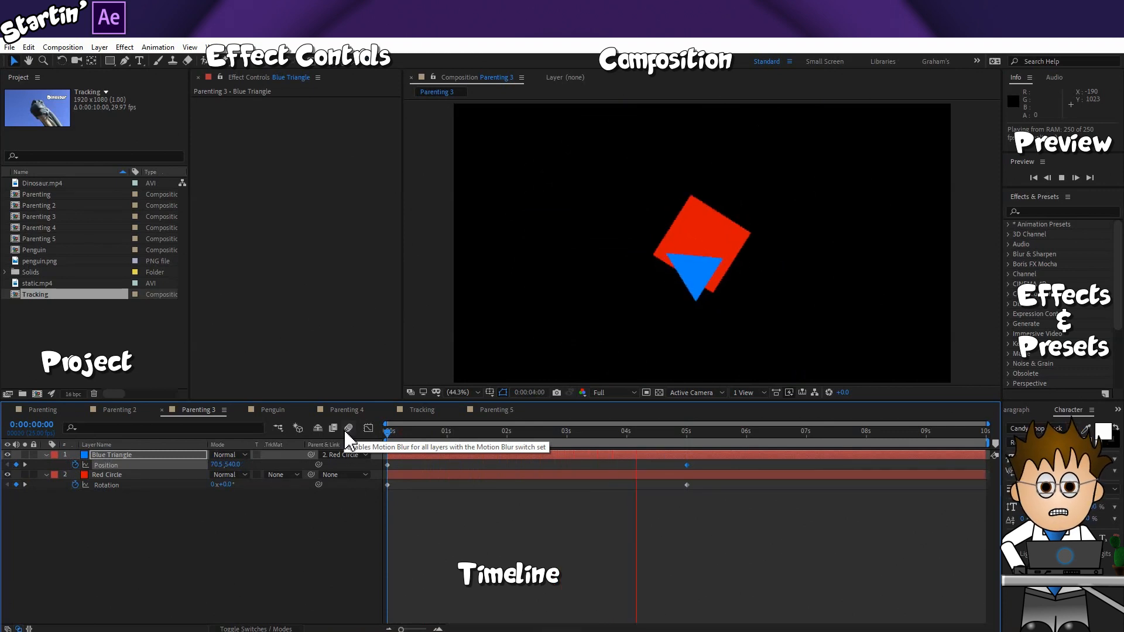
left_click(392, 432)
key("space")
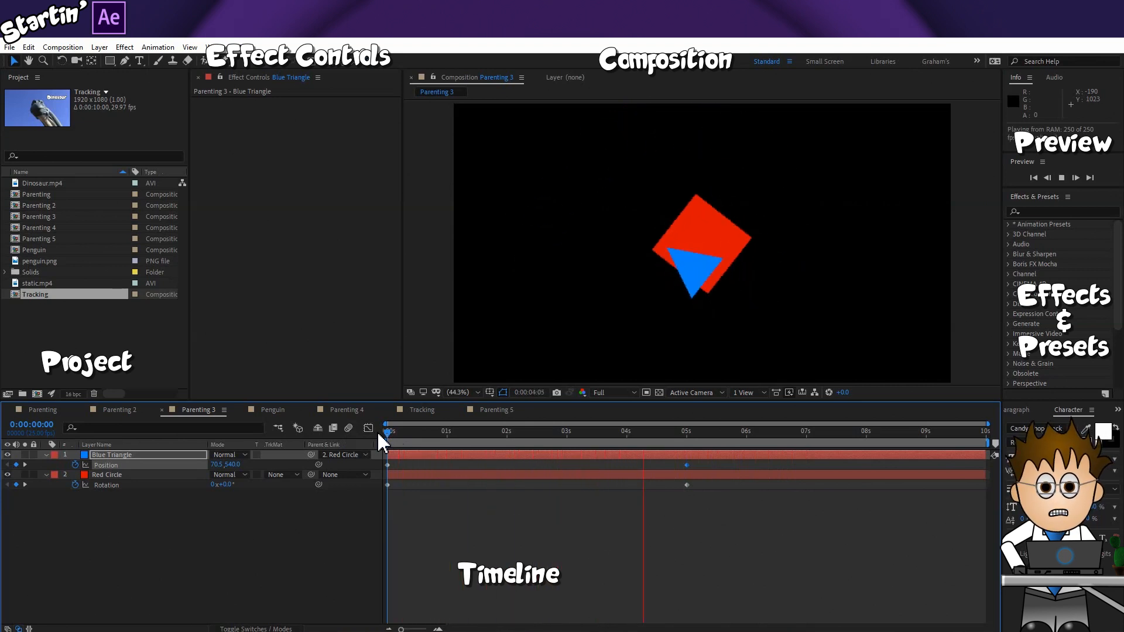
left_click(388, 432)
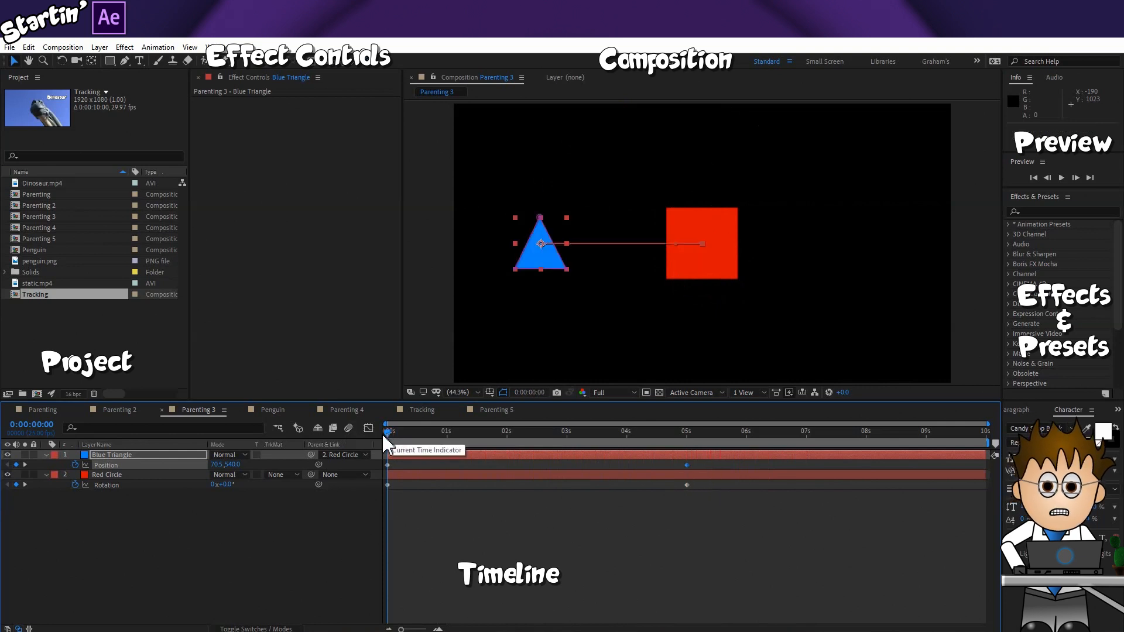
Step: Show all of Red Circle's Transform properties, reduce its Scale to 41%, and preview the animation
left_click(157, 472)
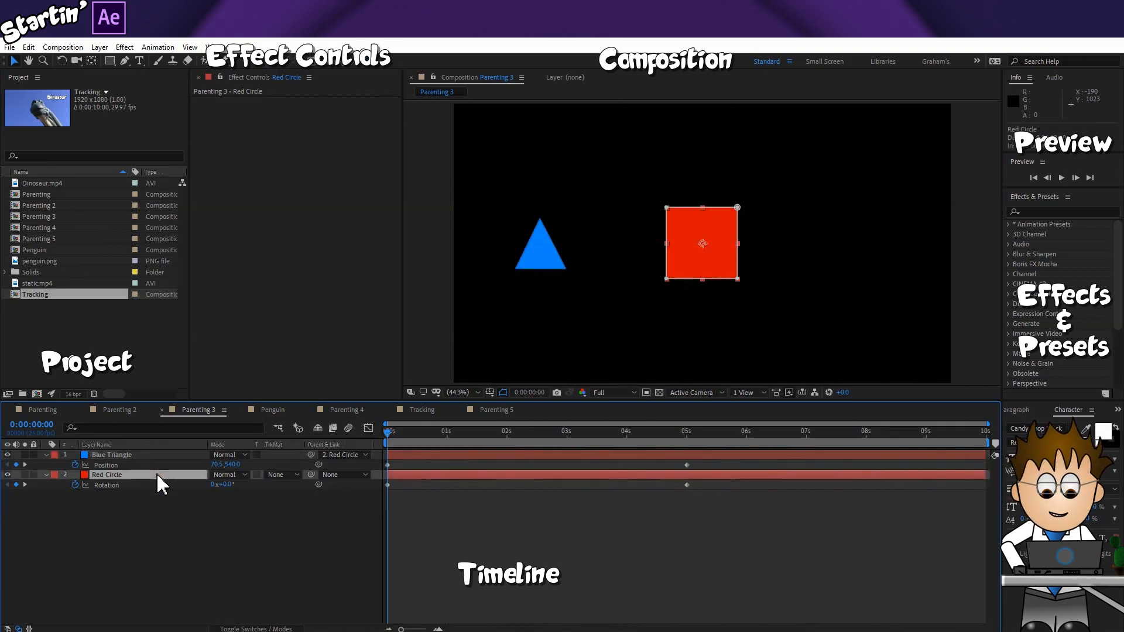
left_click(47, 472)
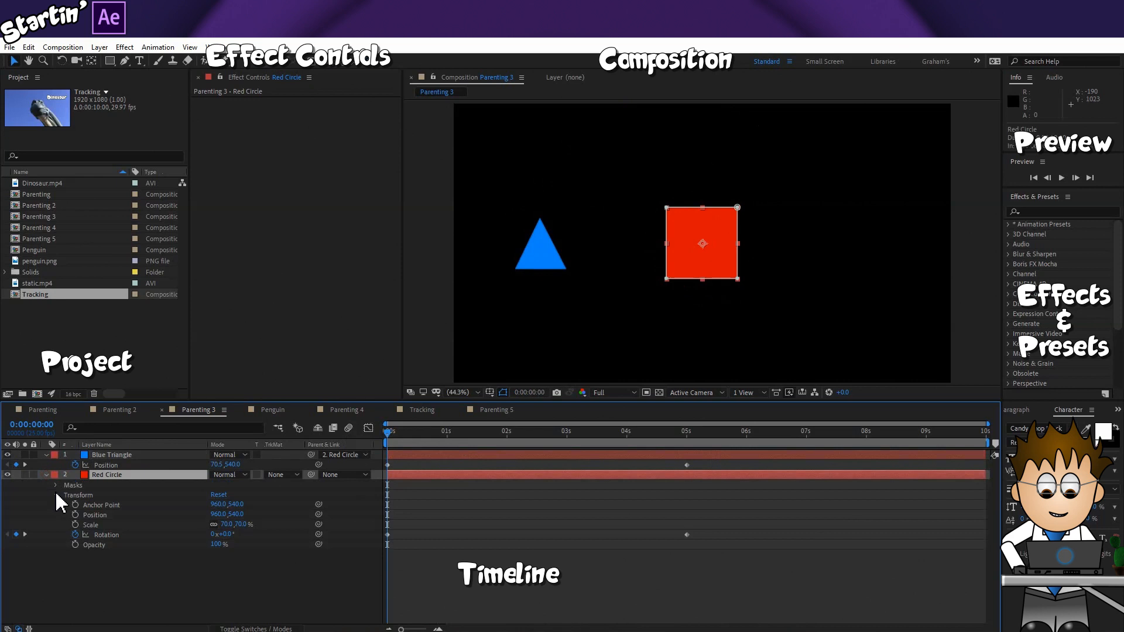
left_click_drag(226, 525, 212, 526)
left_click(227, 584)
key("space")
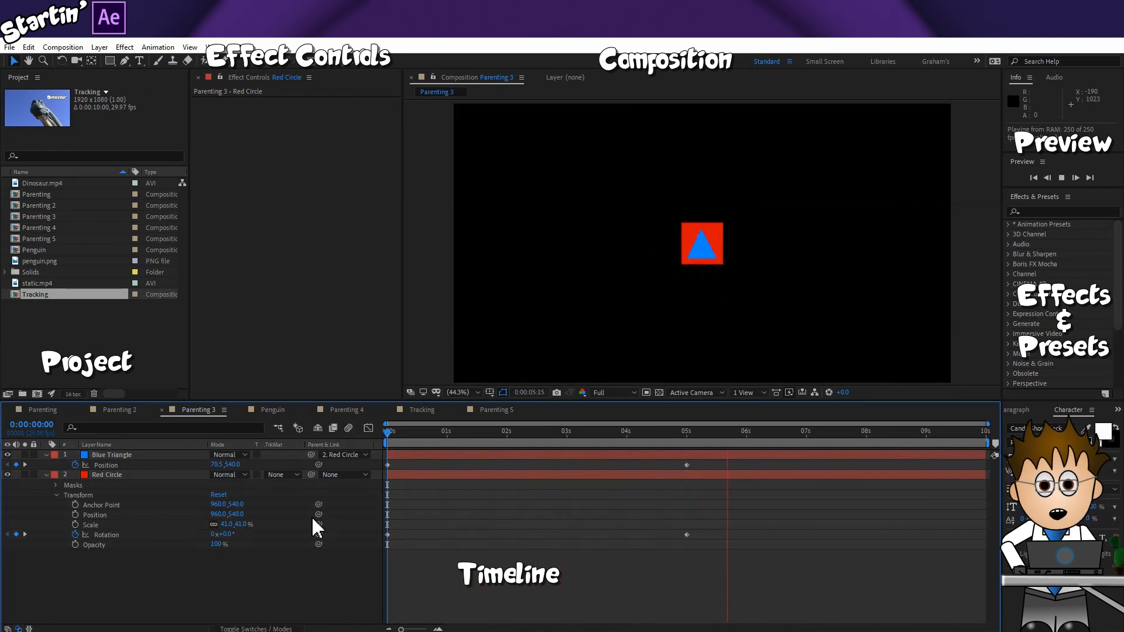
key("space")
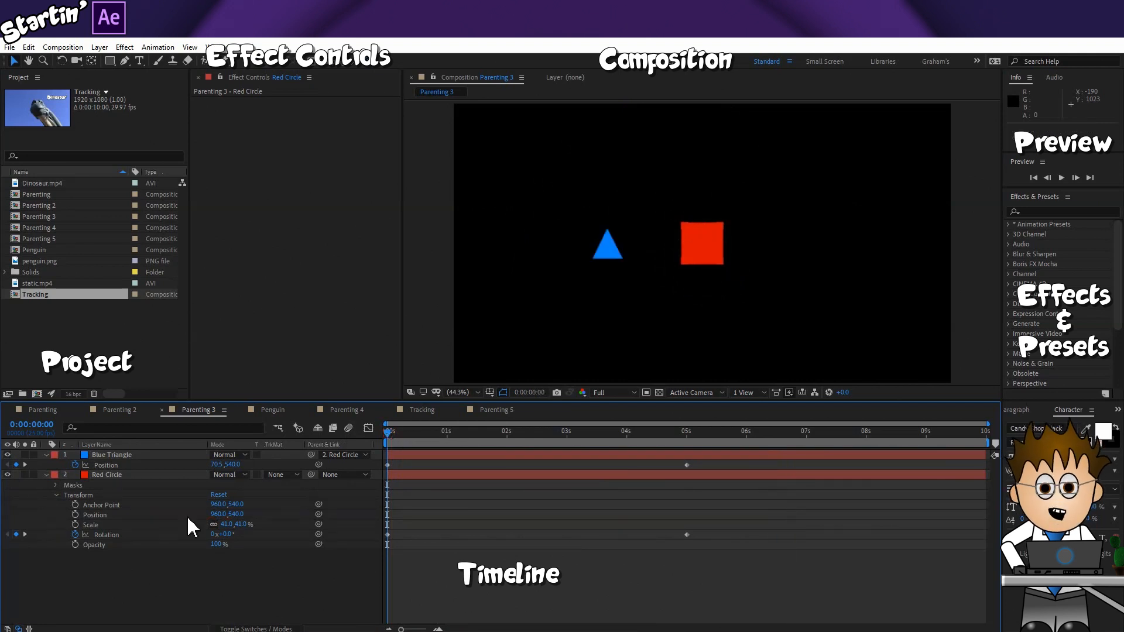
Step: Undo Red Circle's last scale change and preview the animation with its Opacity set to 0%
key("ctrl+z")
left_click_drag(219, 546, 176, 546)
key("space")
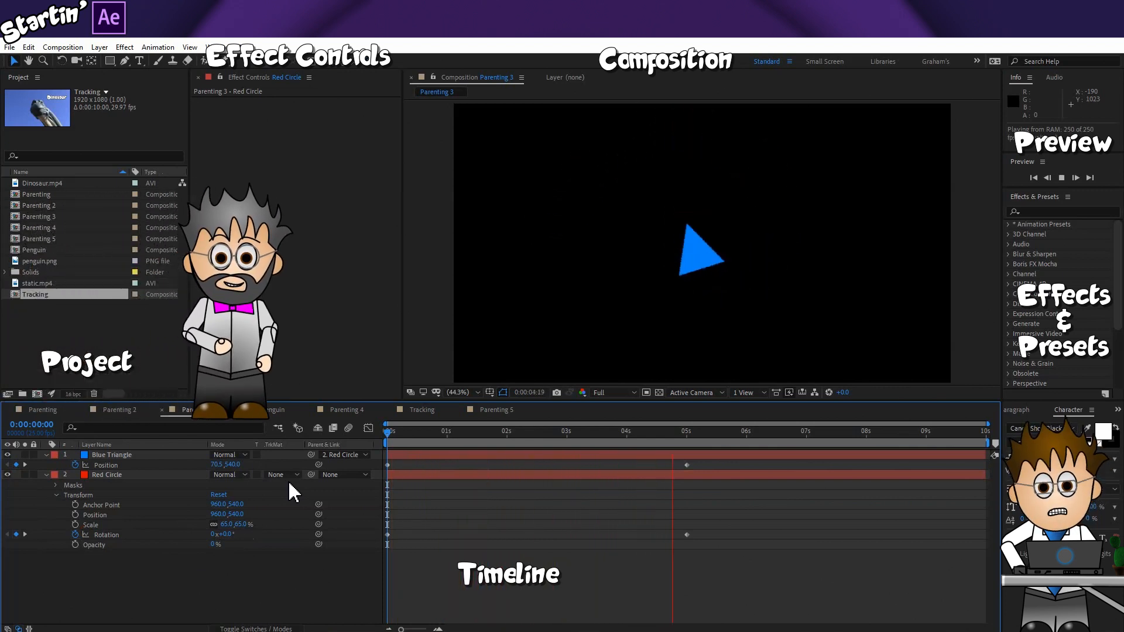
Step: Open the Penguin composition
left_click(271, 409)
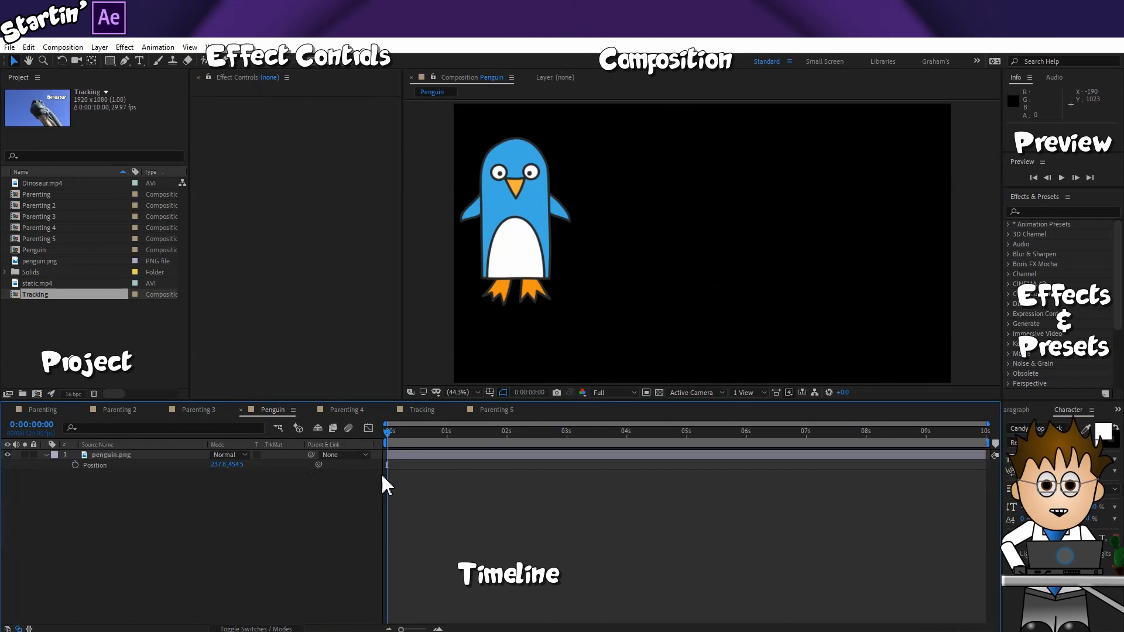
Step: Try keyframing penguin.png's Position every two frames from 0:00:00:00, shifting the penguin slightly diagonally downwards
left_click(75, 465)
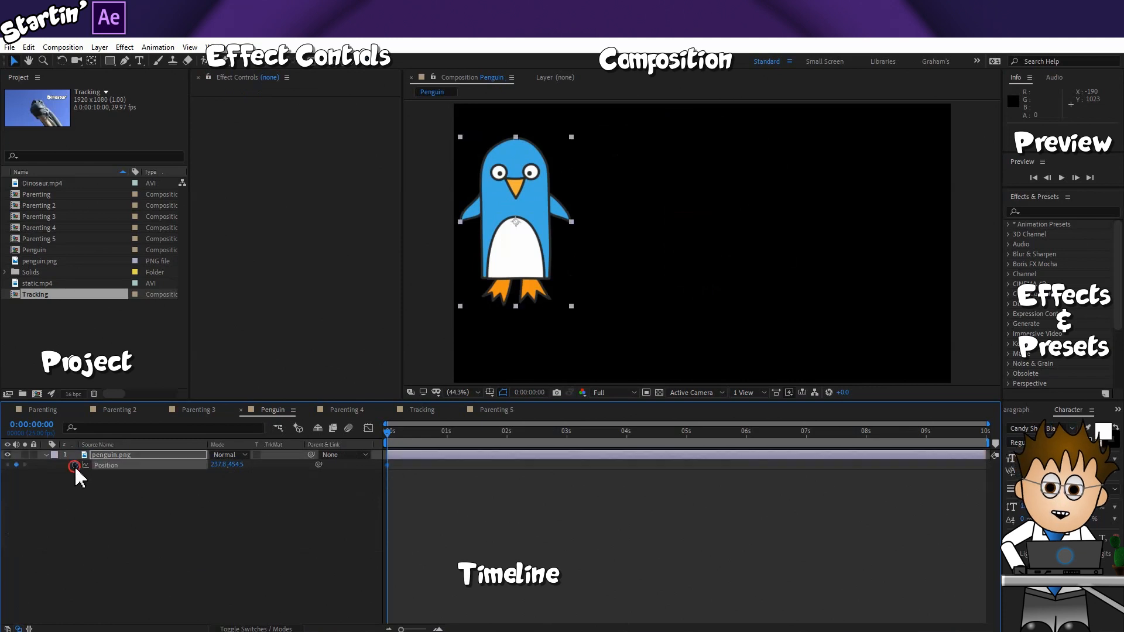
key("Page_Down")
key("Page_Down")
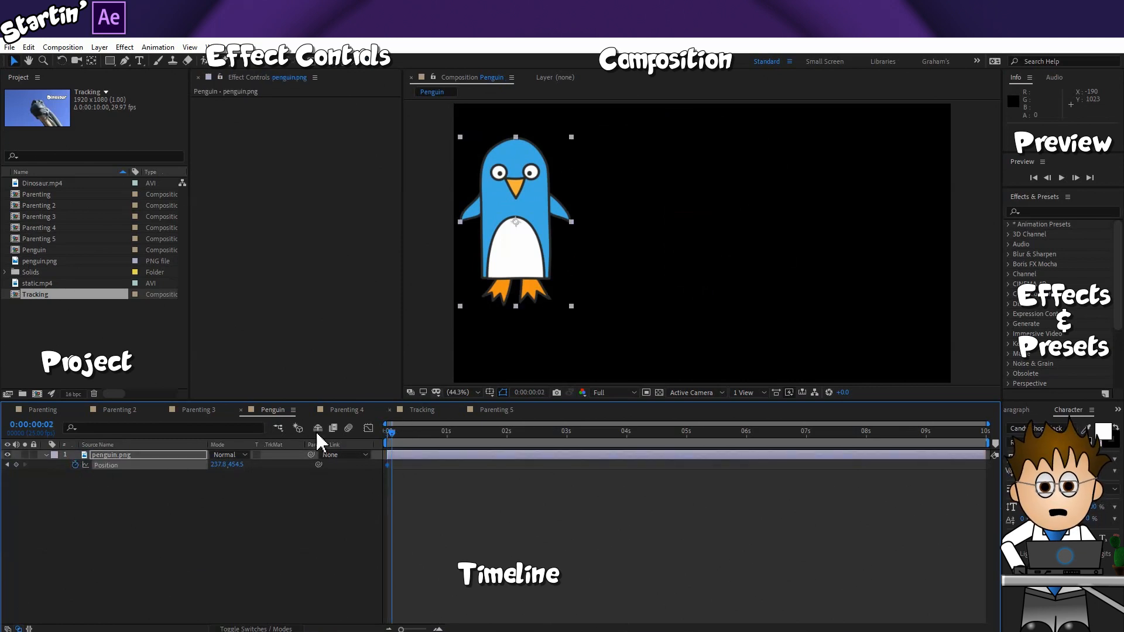
left_click_drag(504, 265, 528, 281)
key("Page_Down")
key("Page_Down")
key("Page_Down")
key("Page_Down")
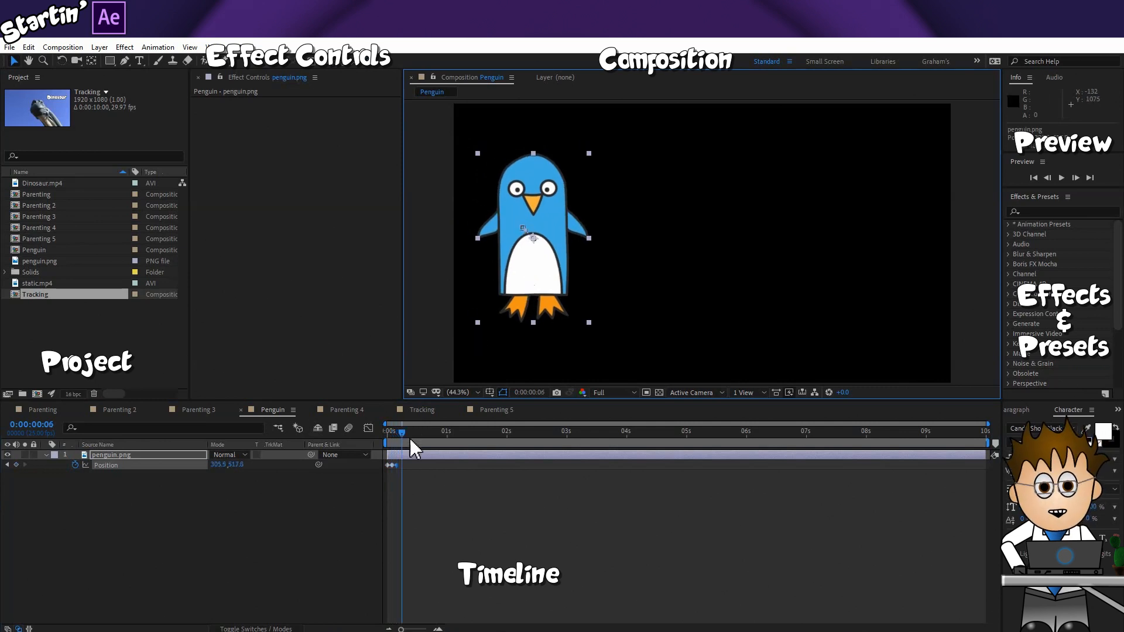
Step: Return to 0:00:00:00, remove penguin.png's Position keyframes and deselect the layer
key("Home")
left_click(76, 465)
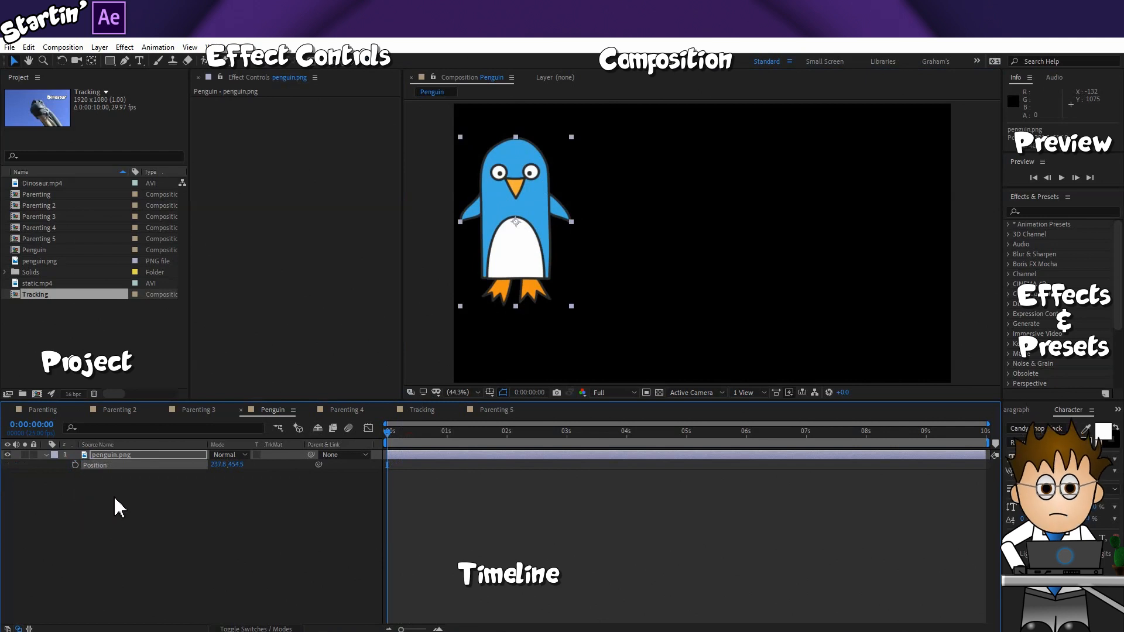
left_click(128, 498)
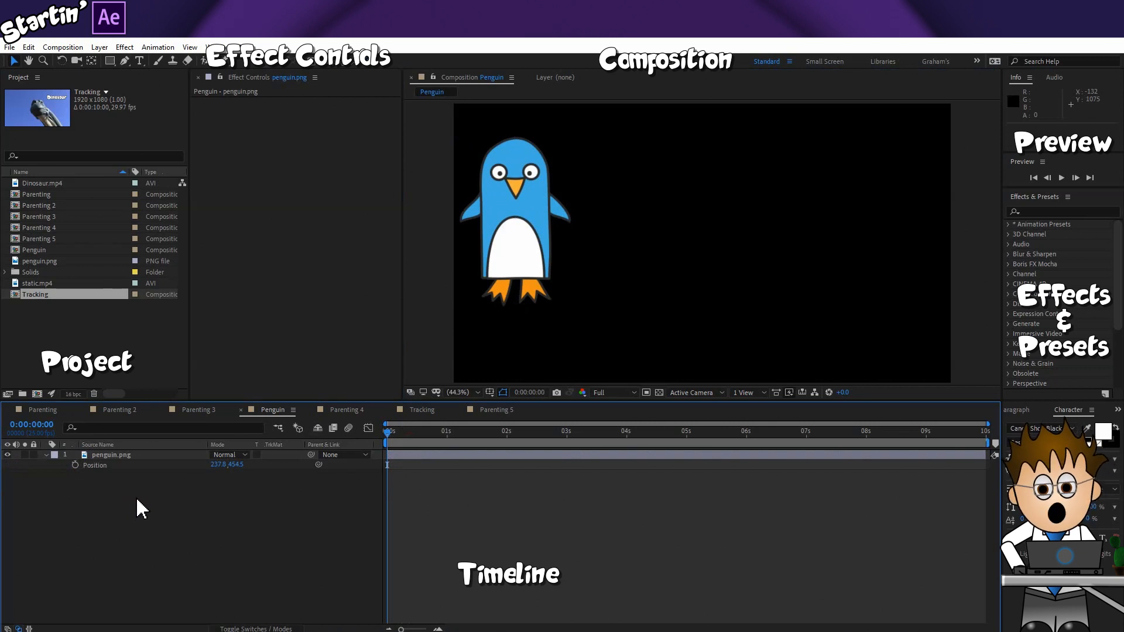
Step: Keyframe penguin.png's starting Position at 0:00:00:00 and 0:00:00:04, raise it slightly at 0:00:00:02, and preview the bob
left_click(74, 465)
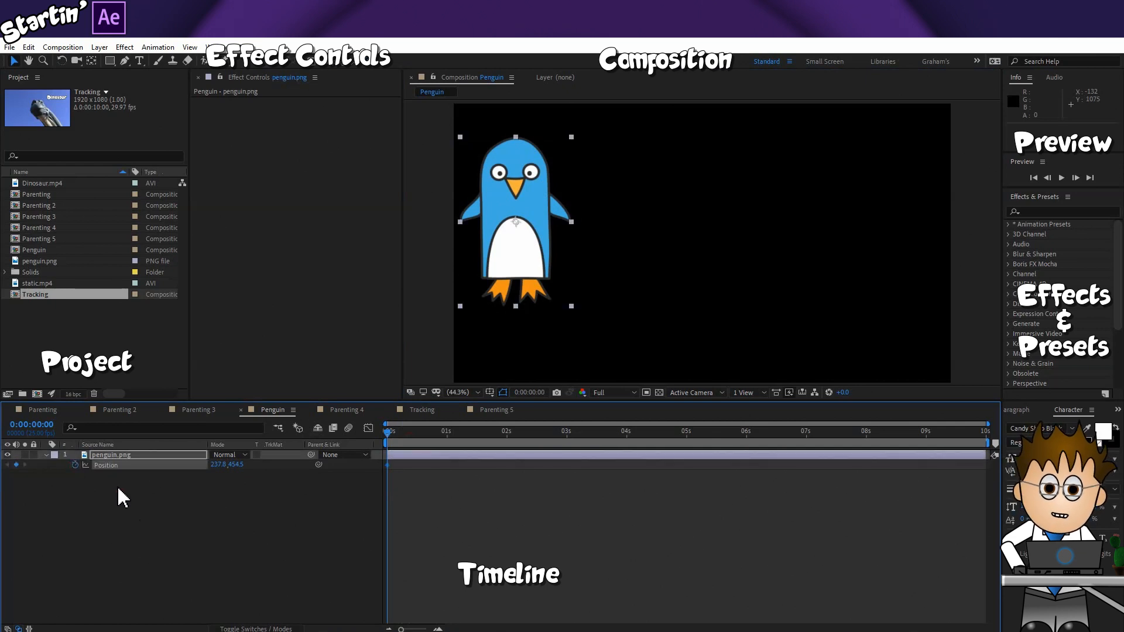
key("Page_Down")
key("Page_Down")
key("Page_Down")
key("Page_Down")
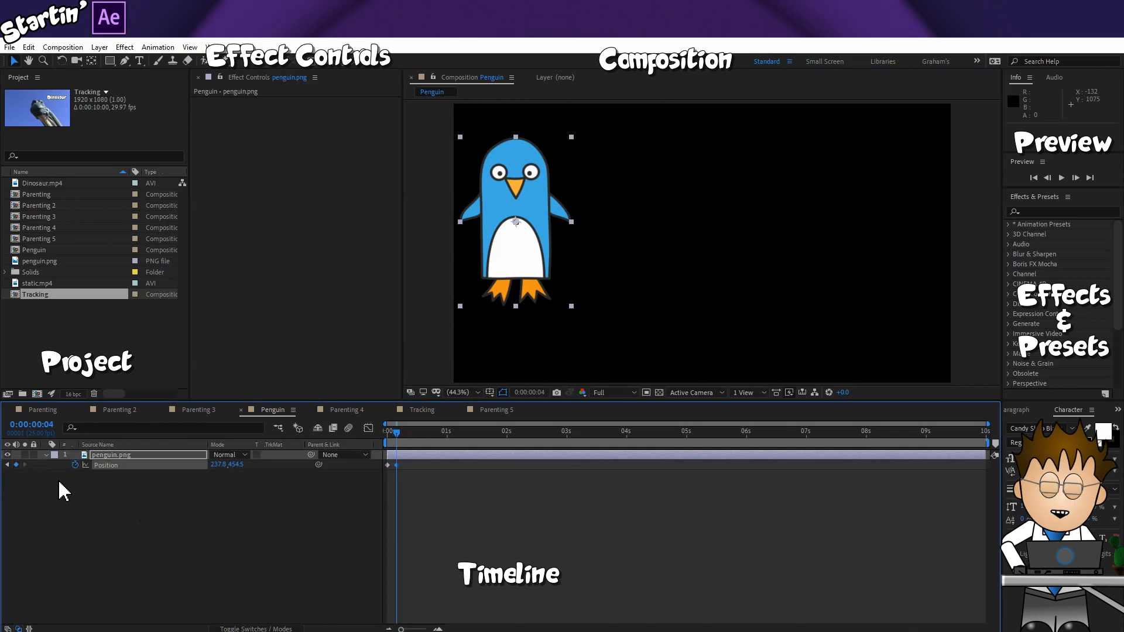
key("Page_Up")
key("Page_Up")
left_click_drag(234, 464, 219, 465)
left_click_drag(386, 427, 356, 431)
key("space")
key("space")
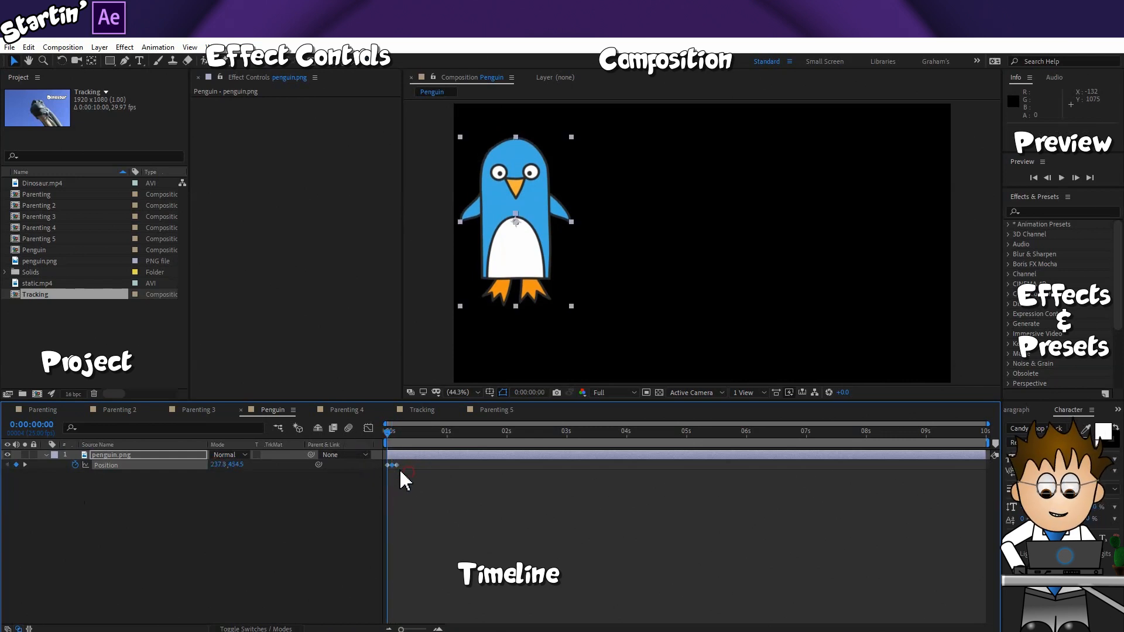
Step: Repeat penguin.png's bob by copying all its Position keyframes and pasting them at the last keyframe, at 0:00:00:04, 0:00:00:08 and 0:00:00:16
key("ctrl+c")
left_click(420, 436)
left_click(7, 464)
key("ctrl+v")
left_click_drag(457, 495, 377, 465)
key("ctrl+c")
left_click(430, 434)
left_click(7, 464)
key("ctrl+v")
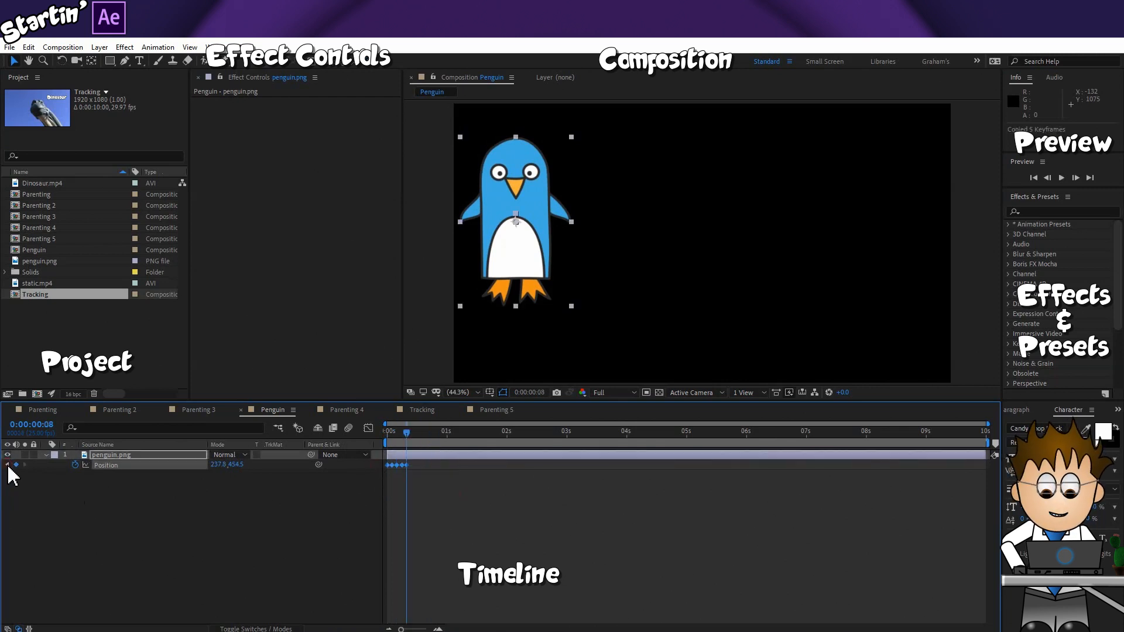
left_click_drag(476, 496, 366, 467)
key("ctrl+c")
left_click(7, 464)
key("ctrl+v")
Step: Extend penguin.png's bob past five seconds with two further copies of its Position keyframes, pasted from the last keyframe, and preview it
left_click_drag(507, 502, 369, 462)
key("ctrl+c")
left_click(477, 441)
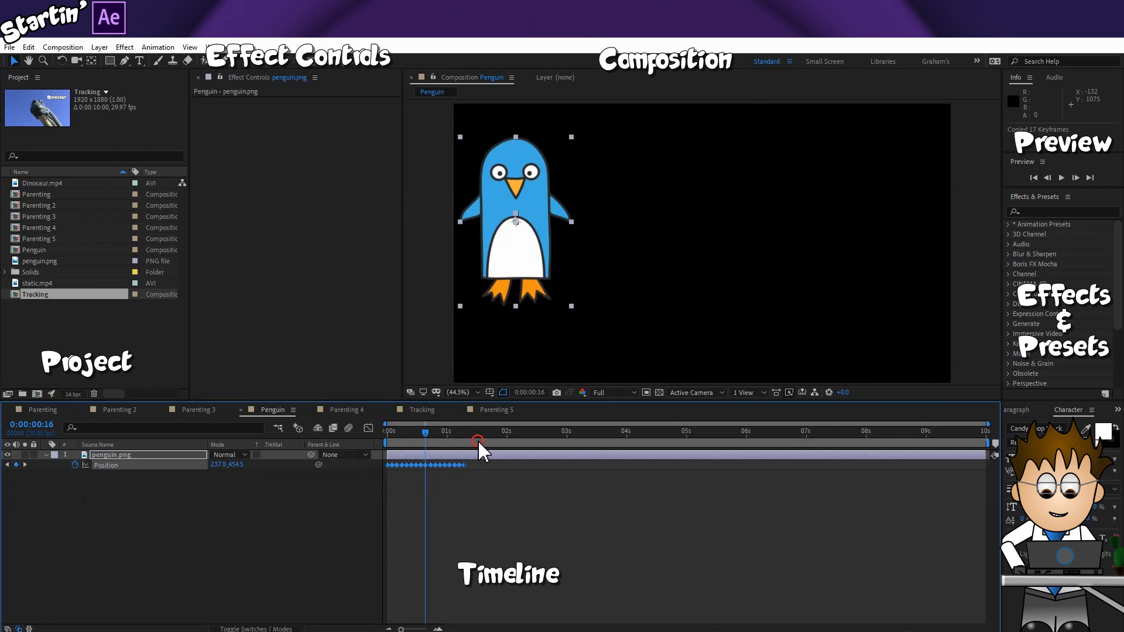
left_click(7, 464)
key("ctrl+v")
key("ctrl+c")
left_click(566, 437)
left_click(7, 465)
key("ctrl+v")
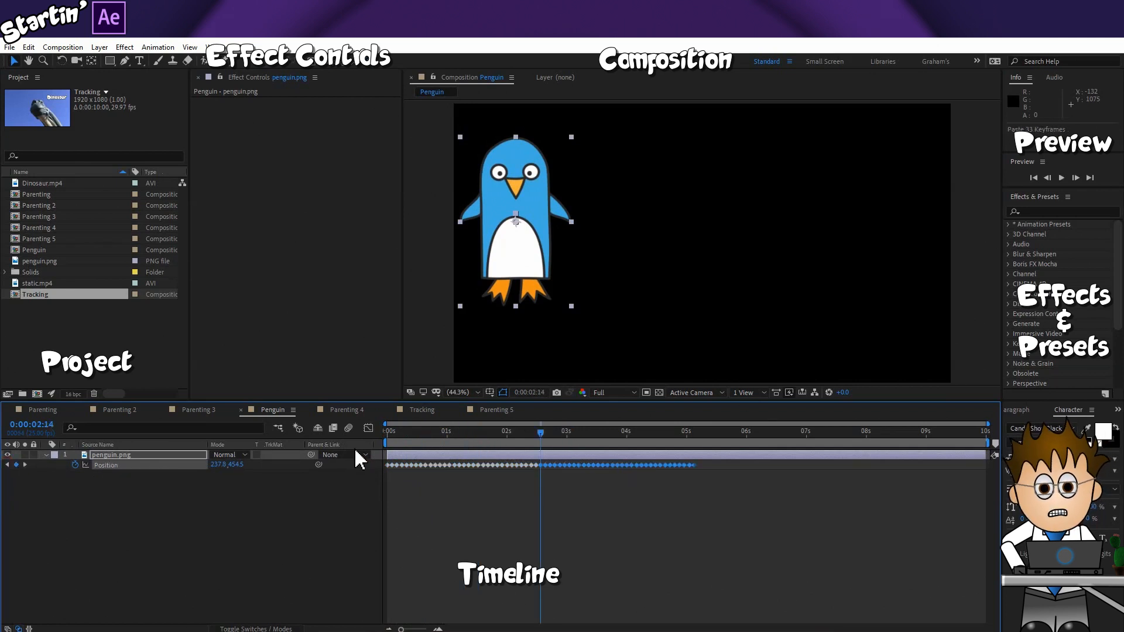
key("space")
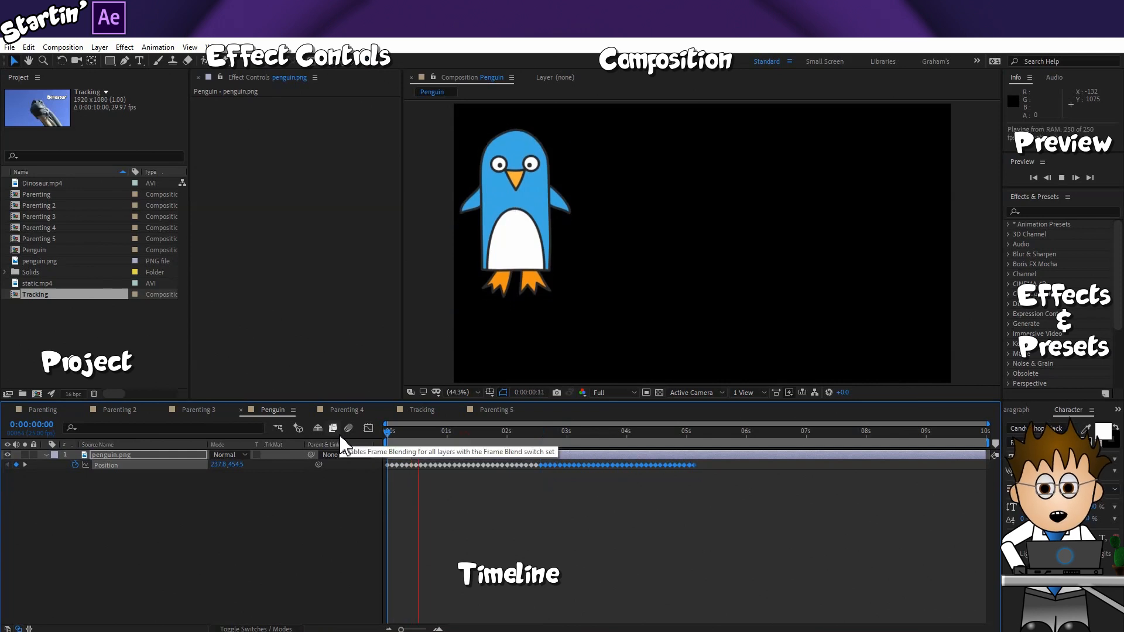
key("space")
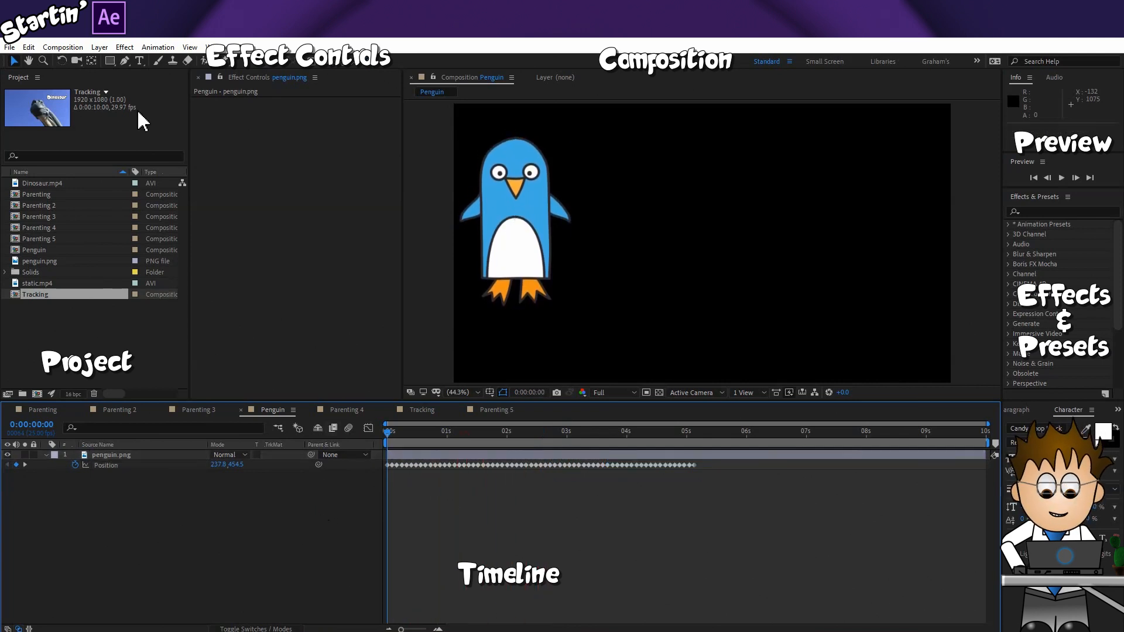
Step: Add a null object to the Penguin composition and reveal its Transform properties
left_click(99, 48)
mouse_move(176, 61)
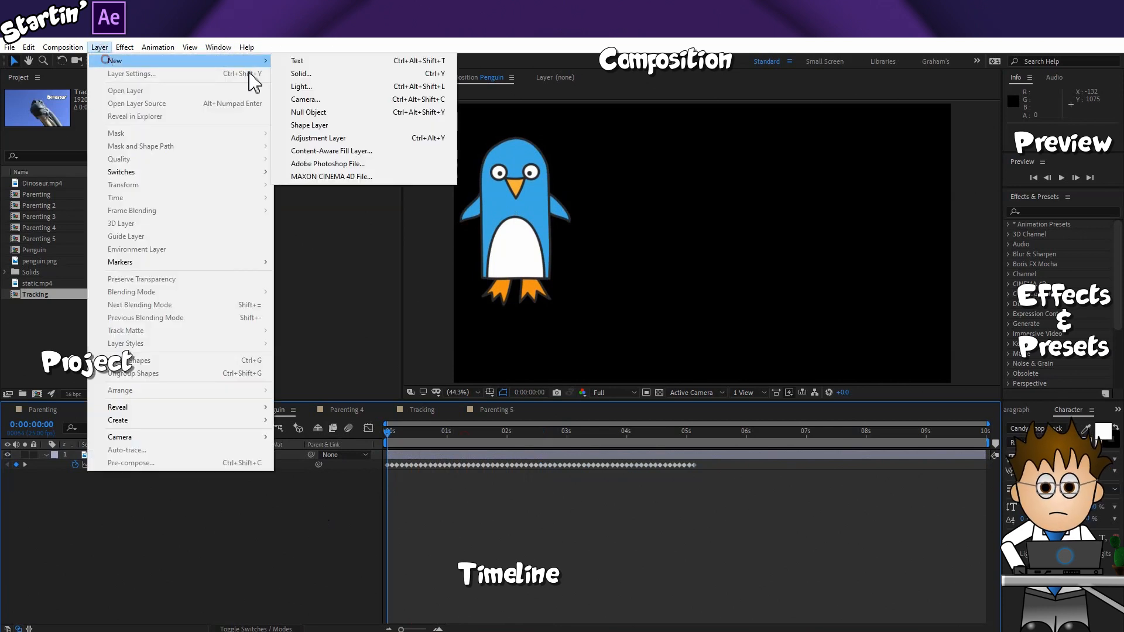
left_click(364, 111)
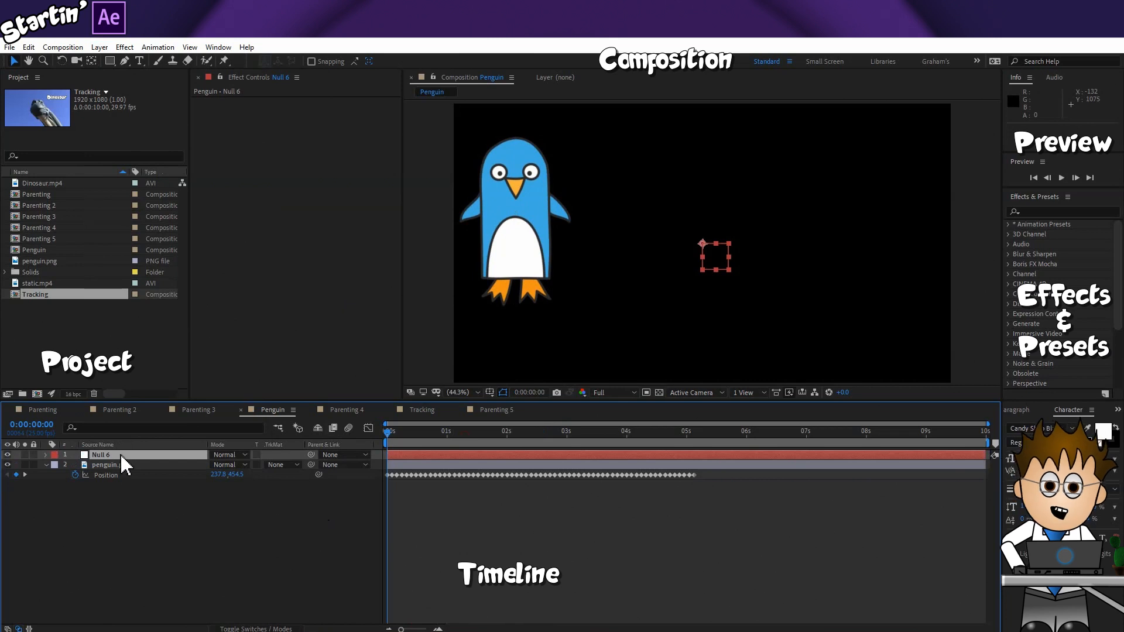
left_click(46, 455)
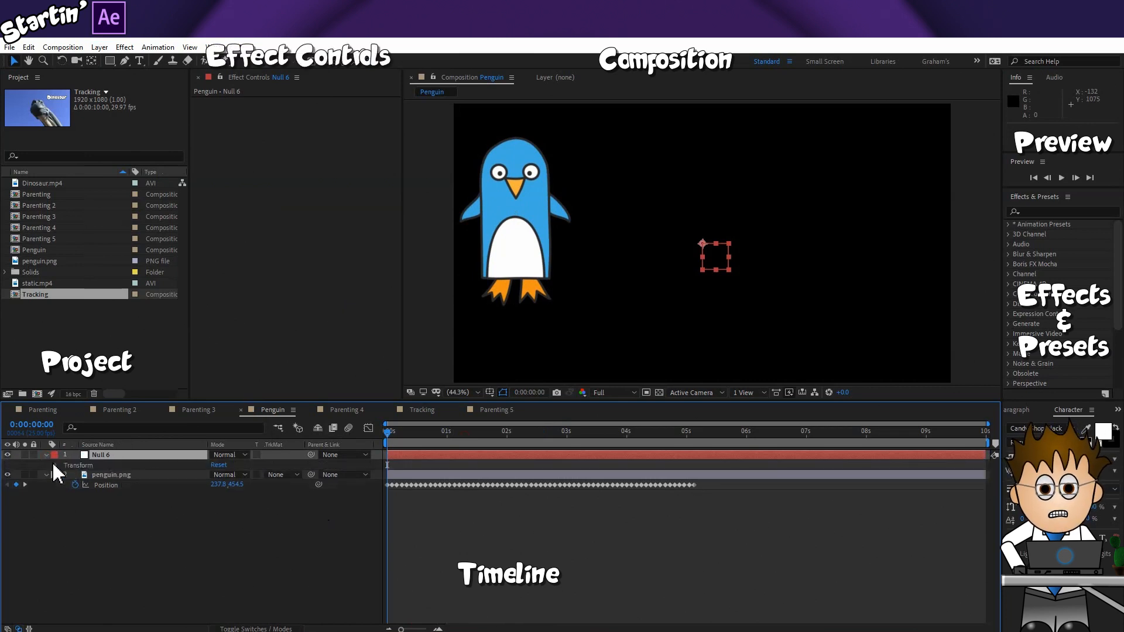
left_click(55, 466)
left_click_drag(213, 517, 173, 507)
left_click(195, 571)
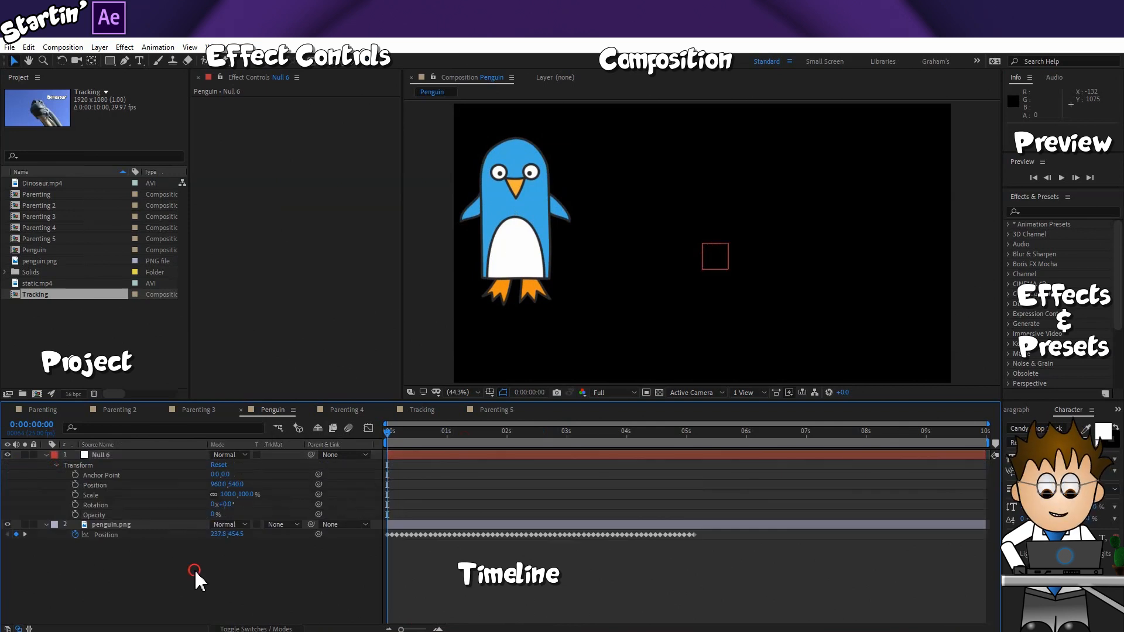
Step: Keyframe Null 6's Position from the penguin's belly at 0:00:00:00 to the lower right at penguin.png's last keyframe, curving the motion path
left_click(75, 484)
left_click_drag(667, 431, 373, 444)
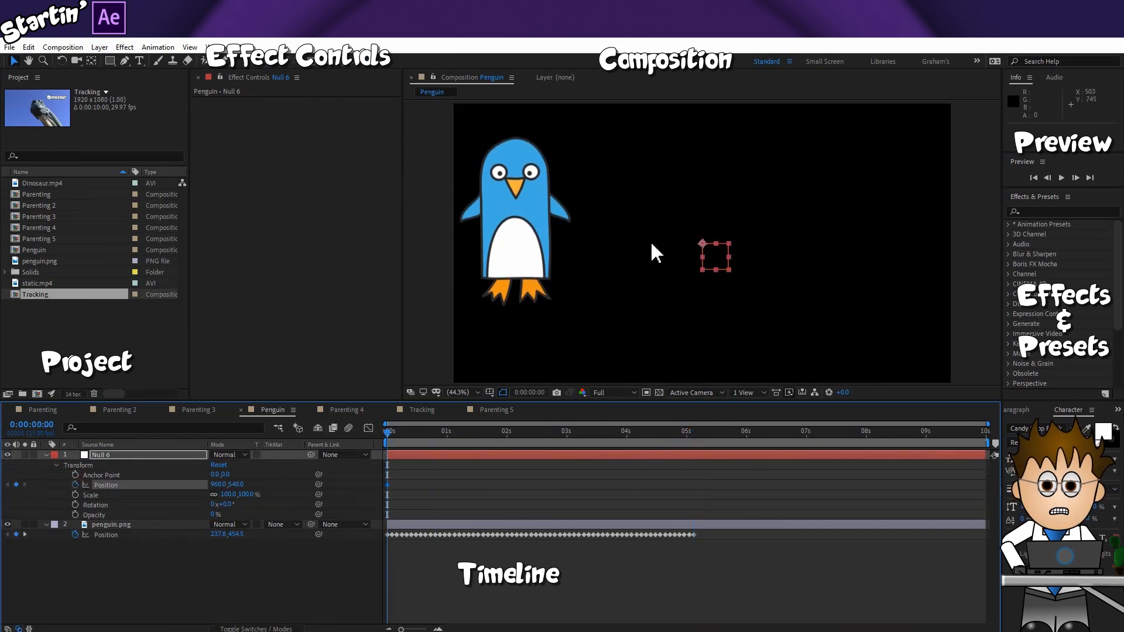
left_click_drag(715, 256, 526, 228)
left_click(697, 431)
left_click_drag(527, 228, 777, 312)
left_click_drag(723, 285, 686, 301)
left_click_drag(484, 434, 346, 423)
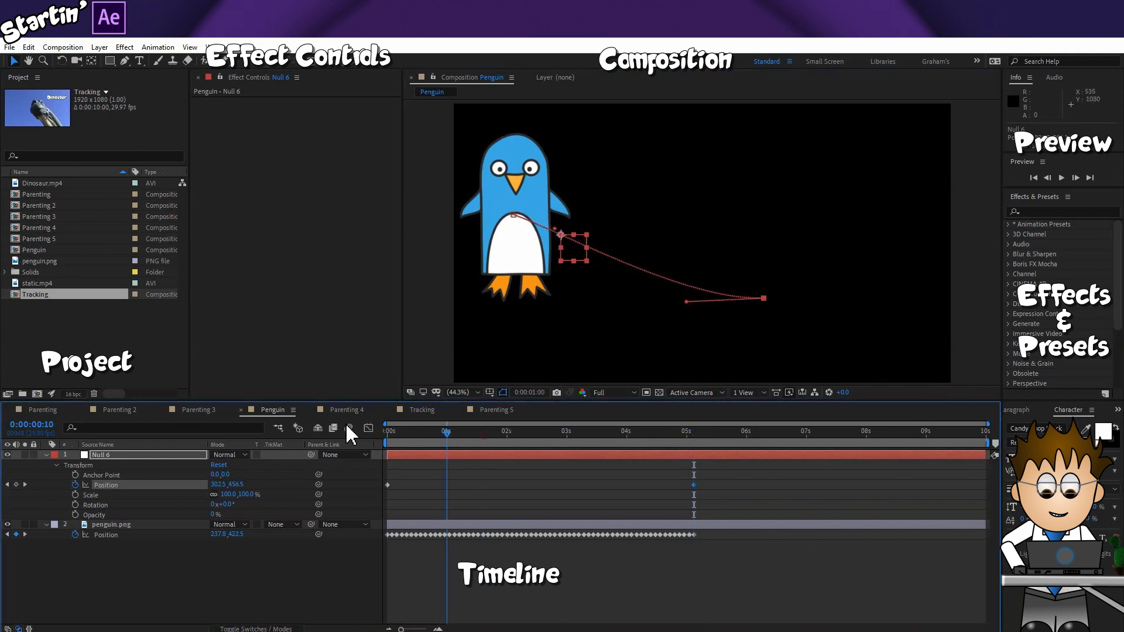
Step: Parent the penguin.png layer to Null 6 and preview the combined bobbing and travelling motion
left_click_drag(314, 527, 121, 454)
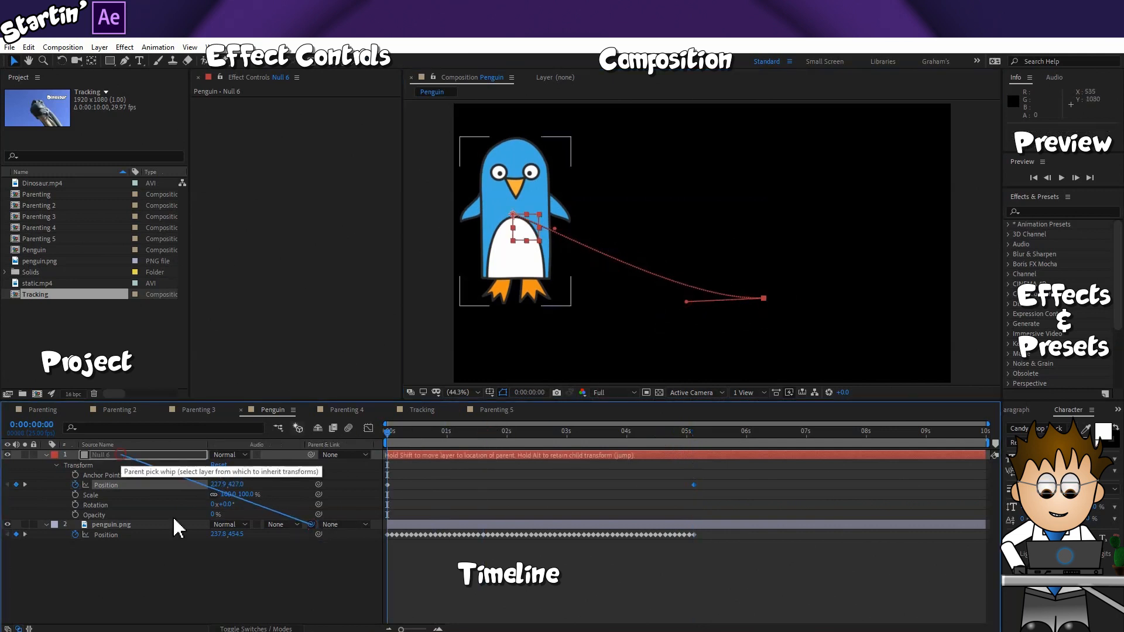
key("space")
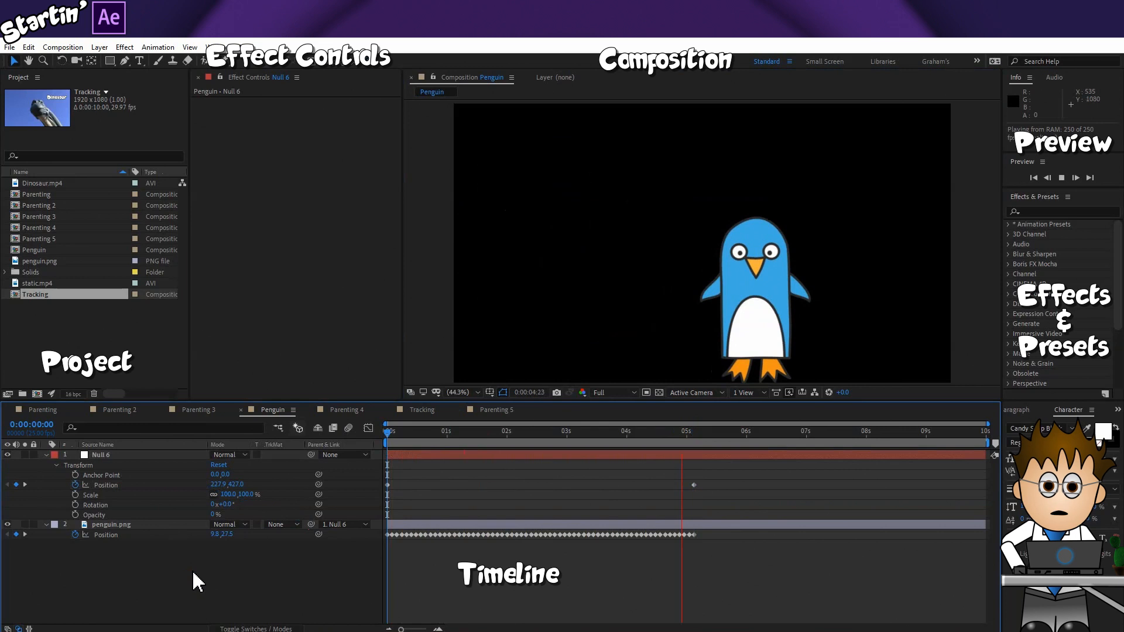
key("space")
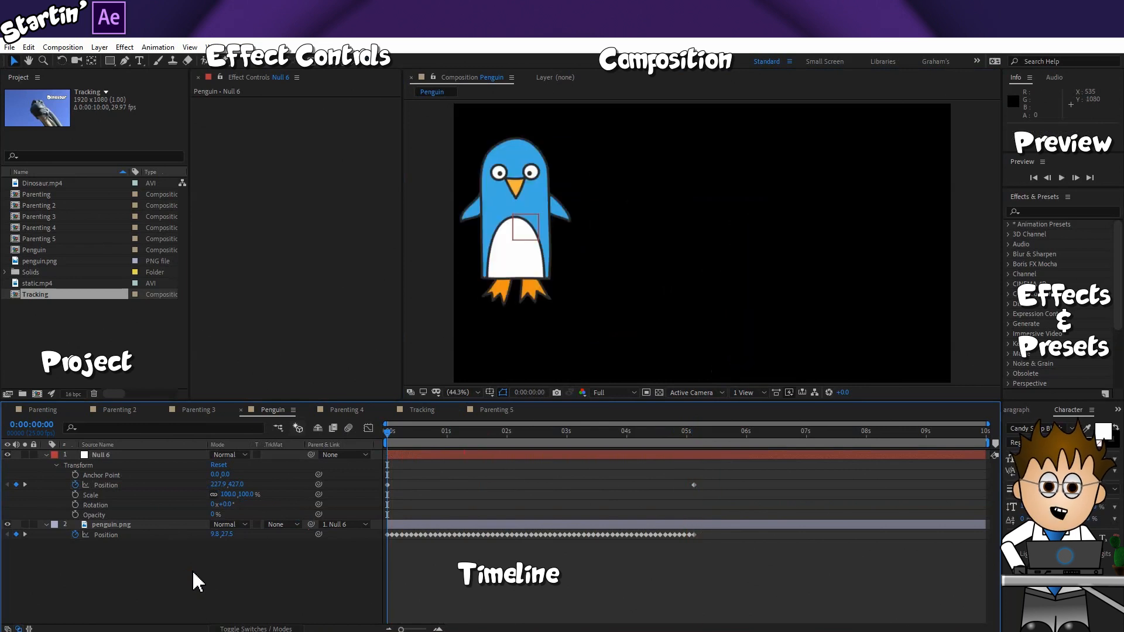
Step: Reshape Null 6's motion path by pulling its starting handle up and to the right, deselect the null and preview the animation
left_click(415, 454)
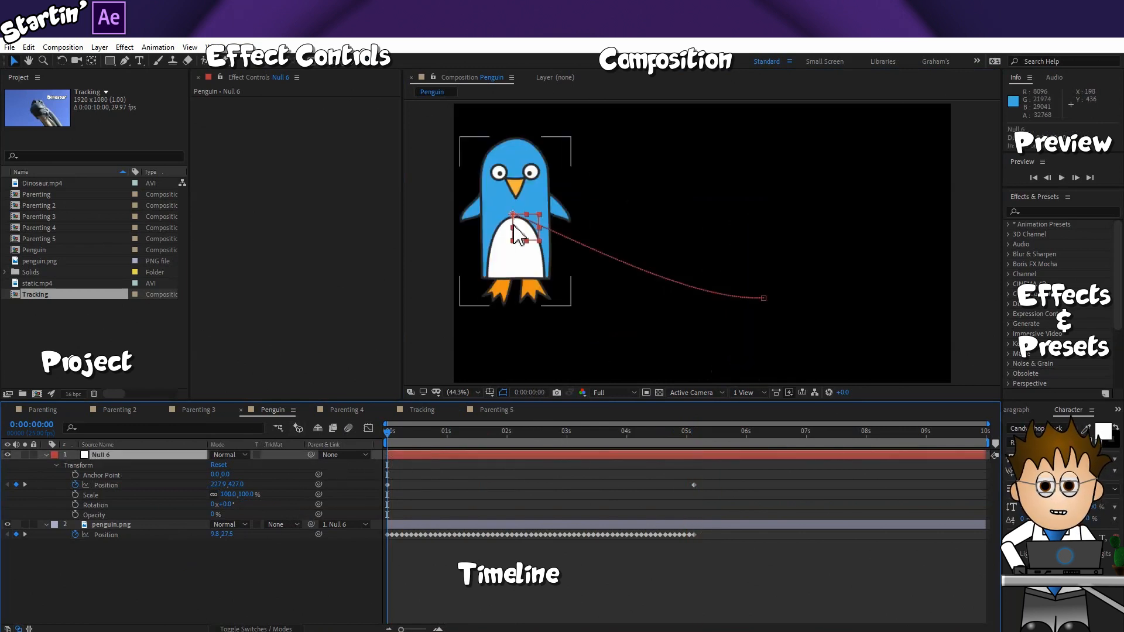
left_click(764, 299)
left_click_drag(555, 230, 821, 126)
left_click(548, 336)
left_click(261, 616)
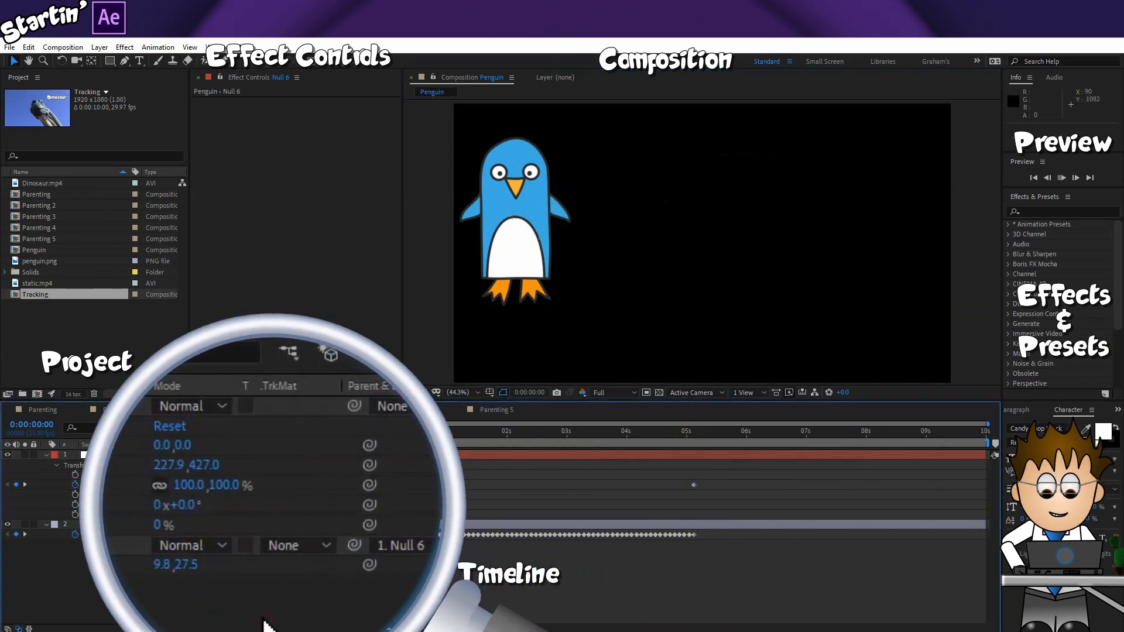
key("space")
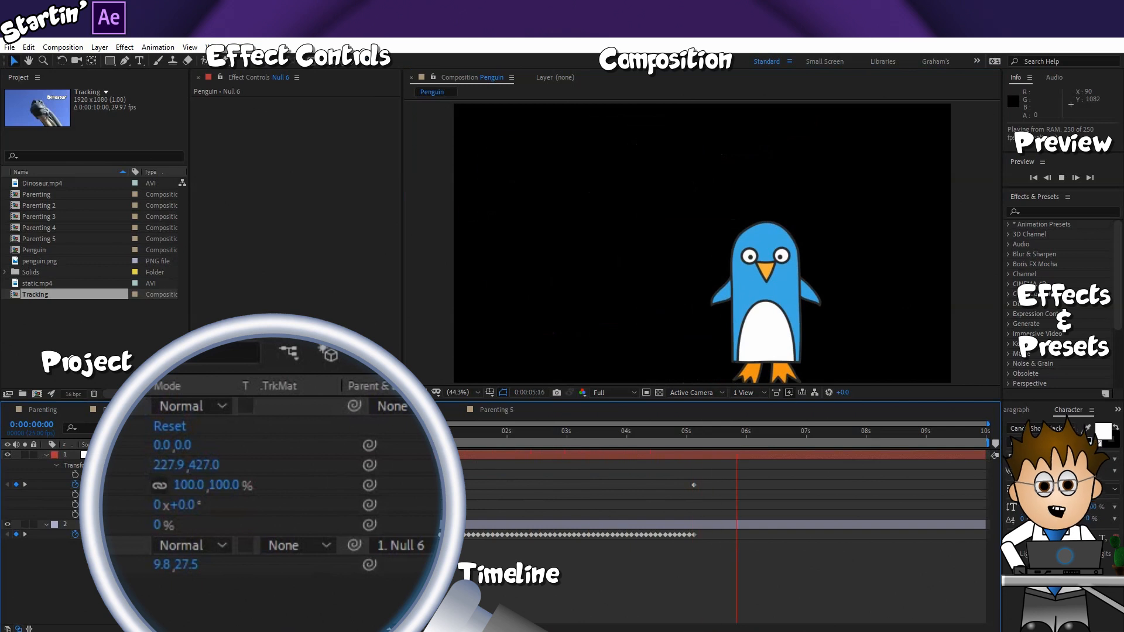
key("space")
key("space")
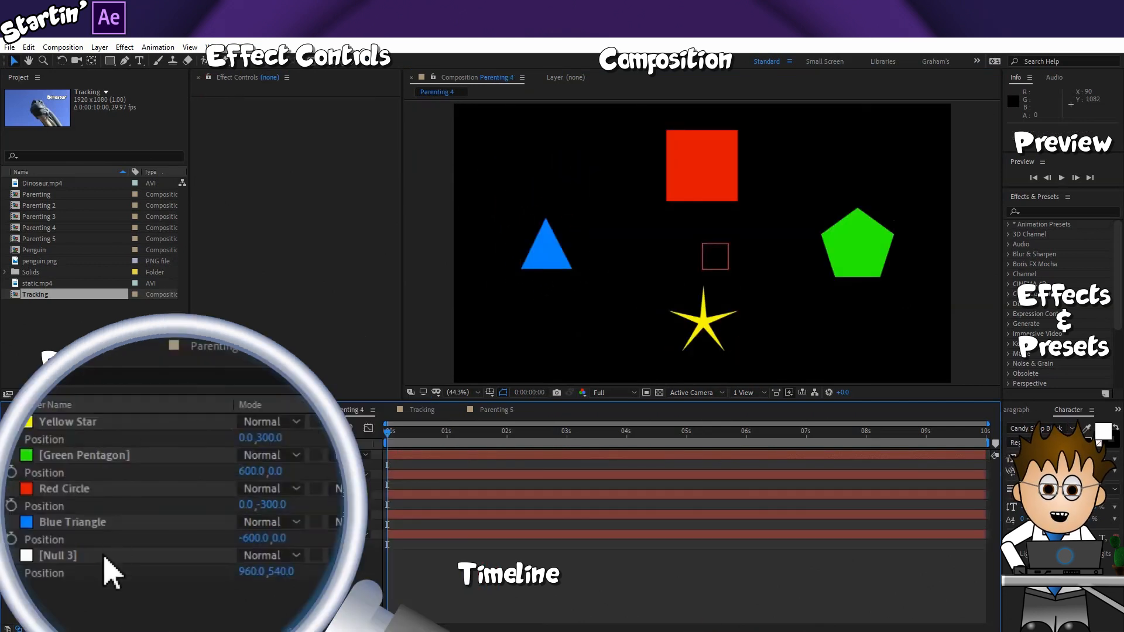
Step: In the Parenting 4 composition, set Blue Triangle's X Position to -300 relative to Null 3 and deselect the layer
left_click(122, 533)
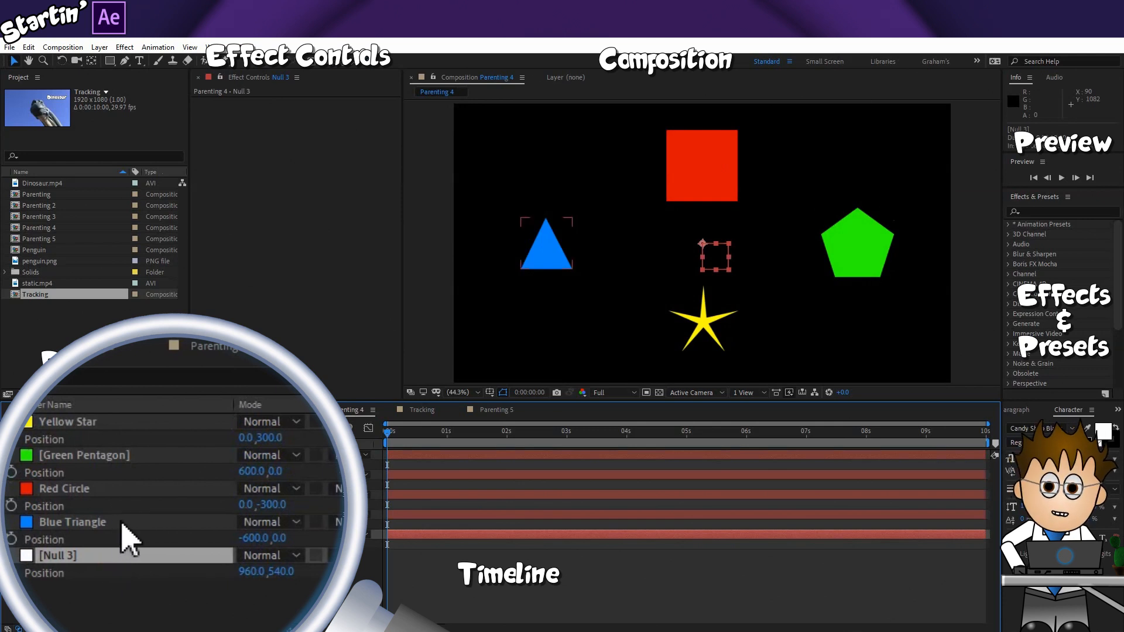
left_click(256, 539)
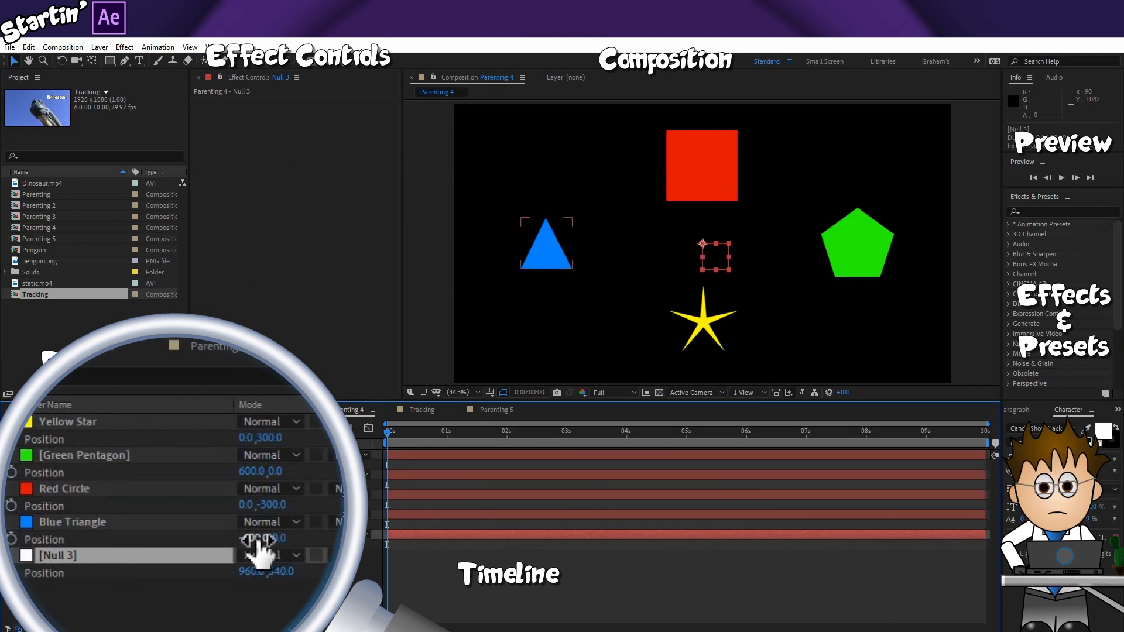
left_click_drag(256, 539, 395, 526)
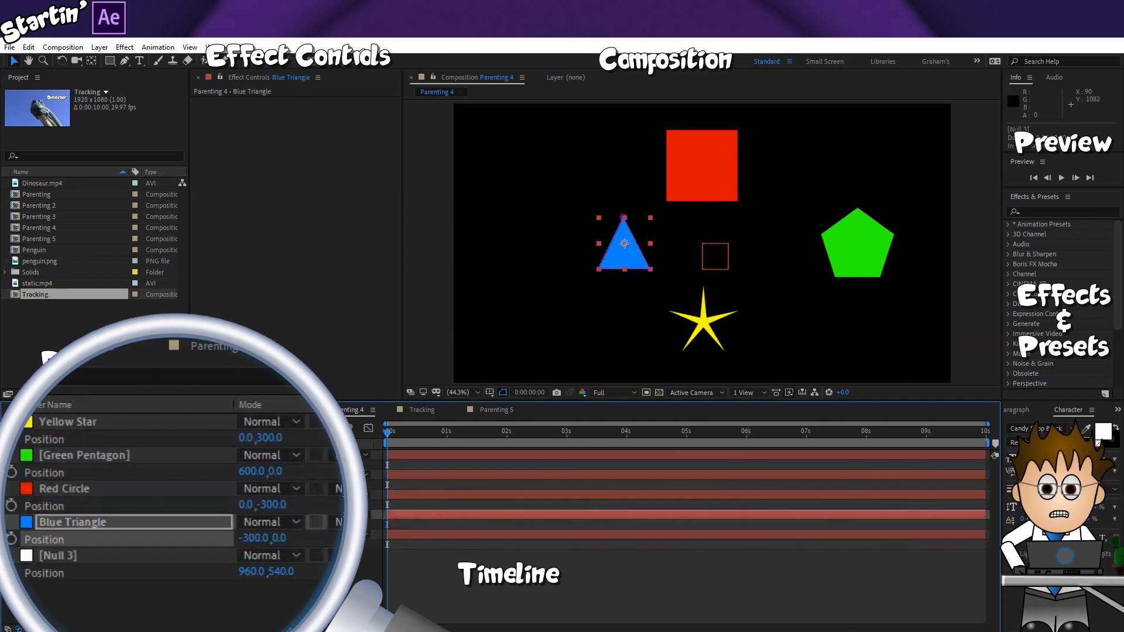
left_click(354, 568)
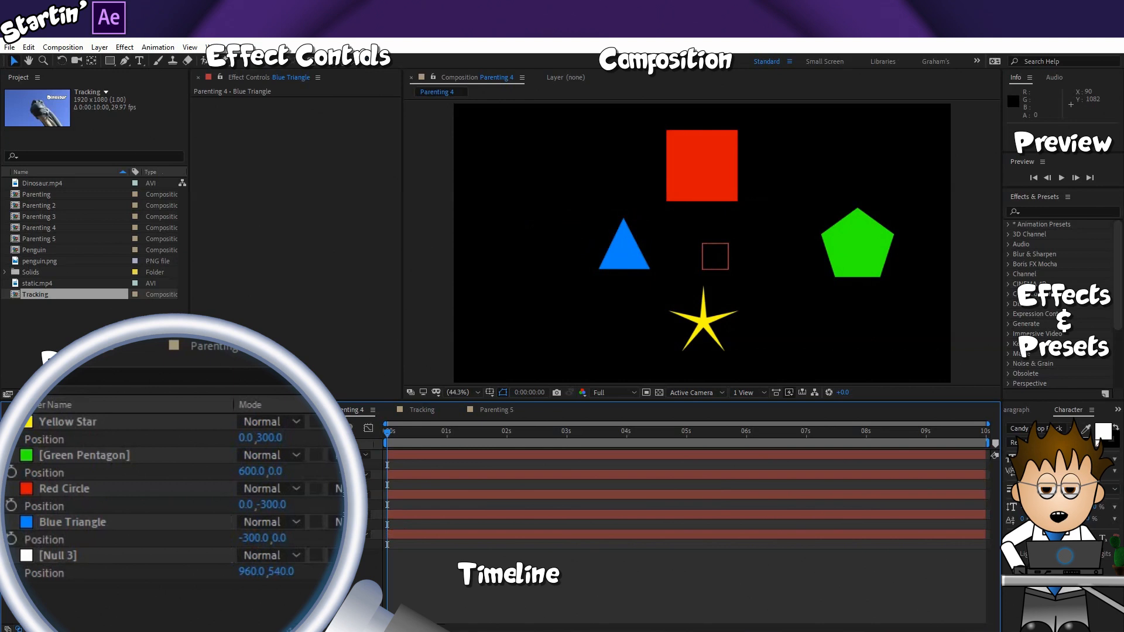
Step: Open the Tracking composition, parent the Dinosaur text layer to Null 4, and preview the text following the dinosaur's head
left_click(422, 410)
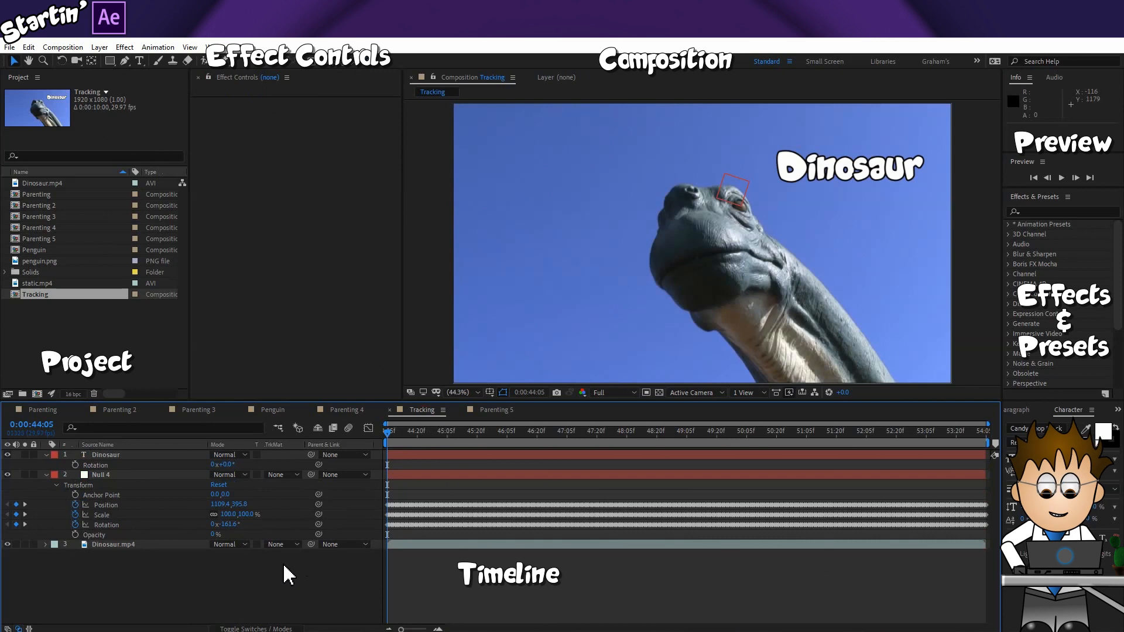
mouse_move(391, 431)
left_mouse_down()
mouse_move(681, 449)
mouse_move(942, 447)
mouse_move(381, 420)
left_mouse_up()
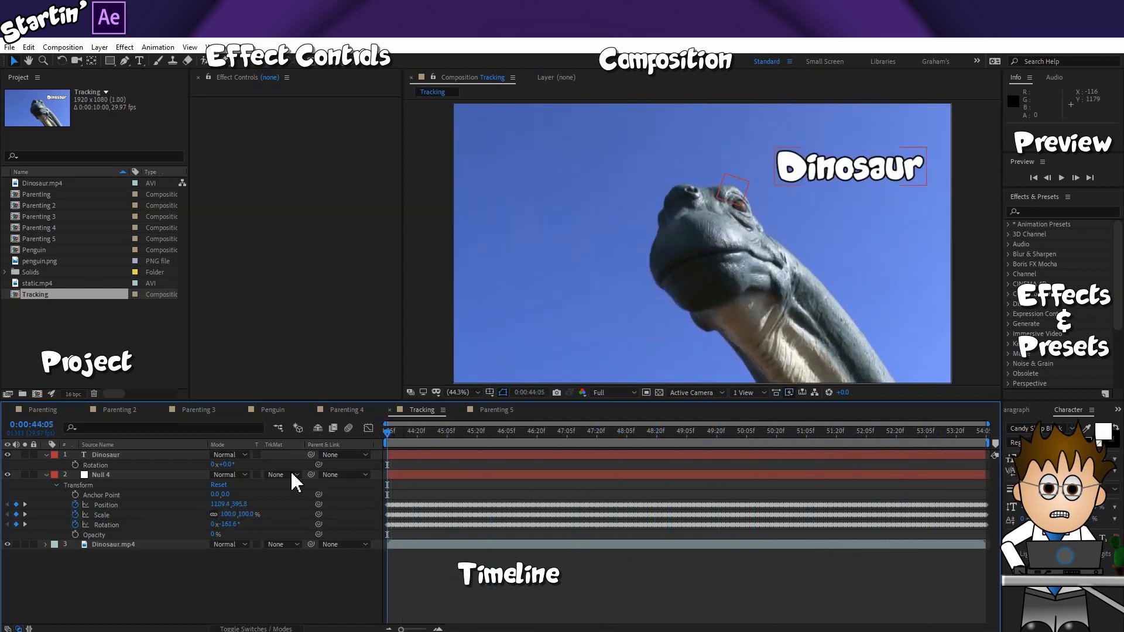
left_click(311, 455)
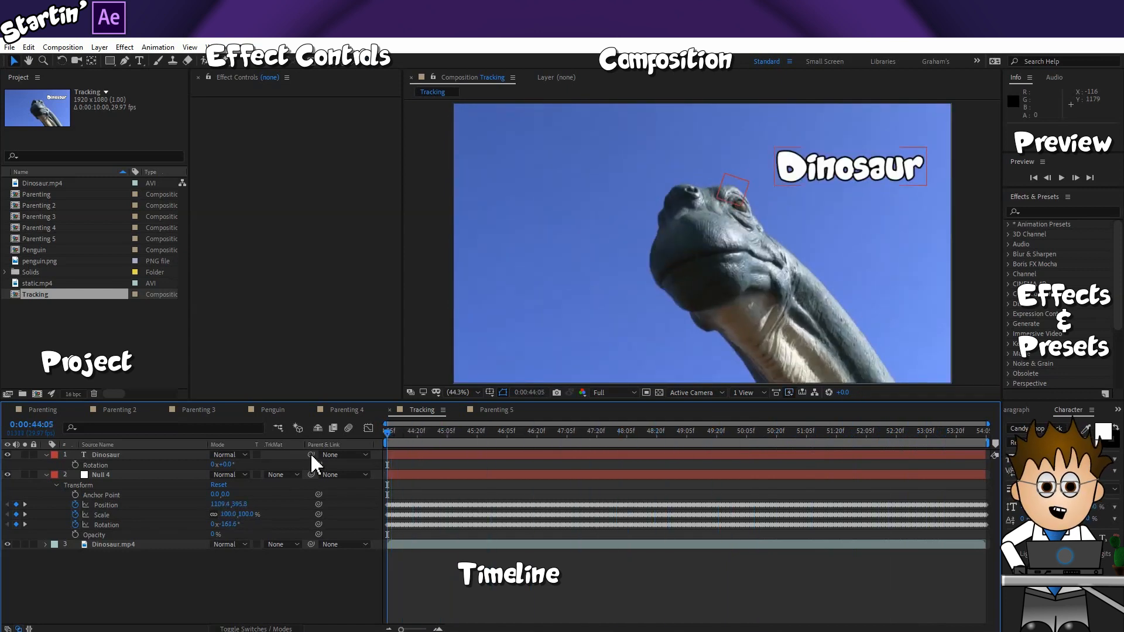
left_click_drag(310, 455, 134, 491)
key("space")
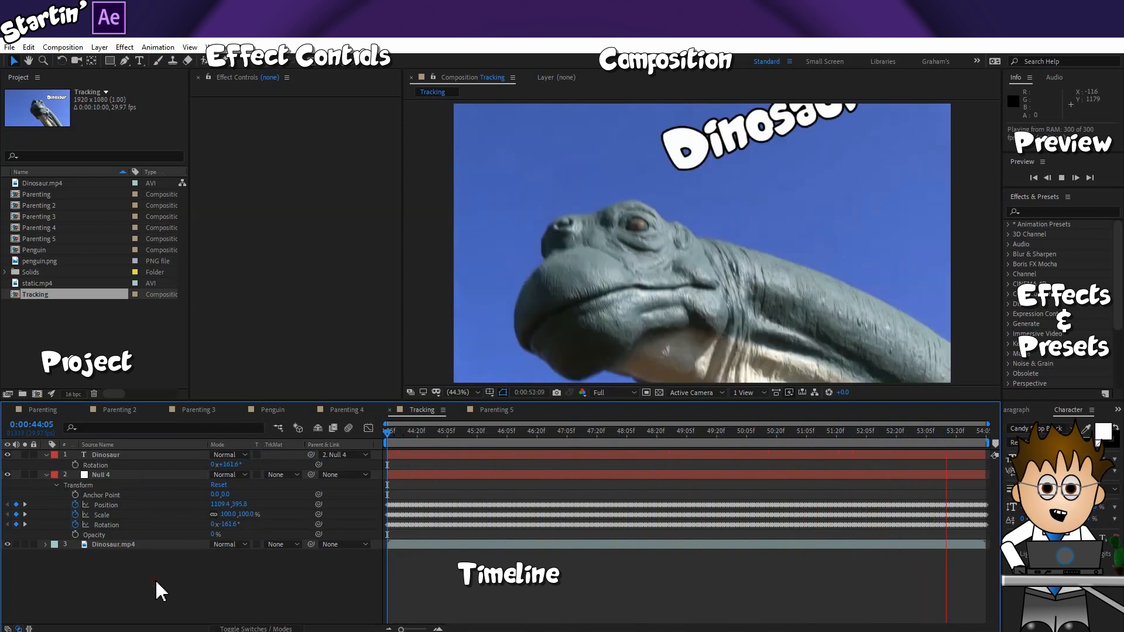
key("space")
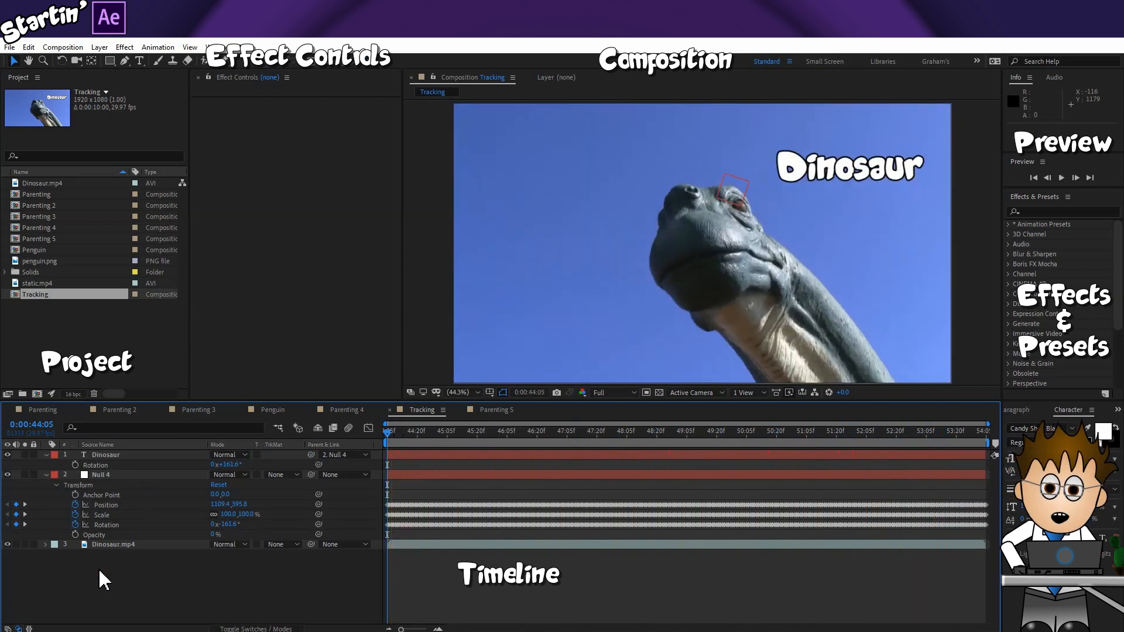
Step: Remove Null 4's Rotation keyframes and preview the tracked Dinosaur text
left_click(76, 524)
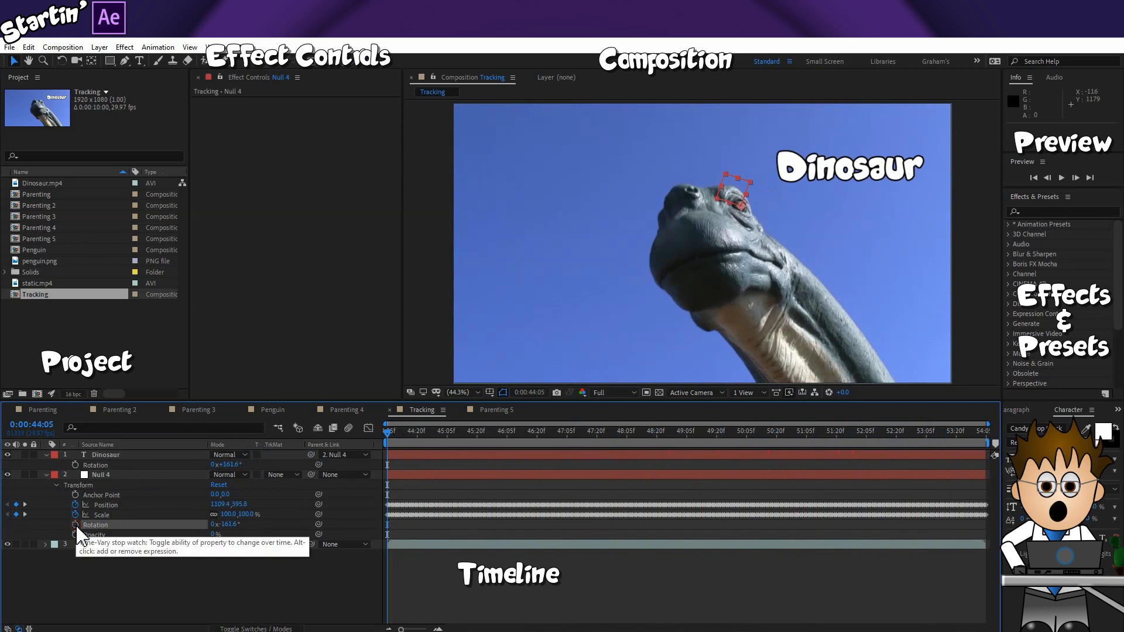
key("space")
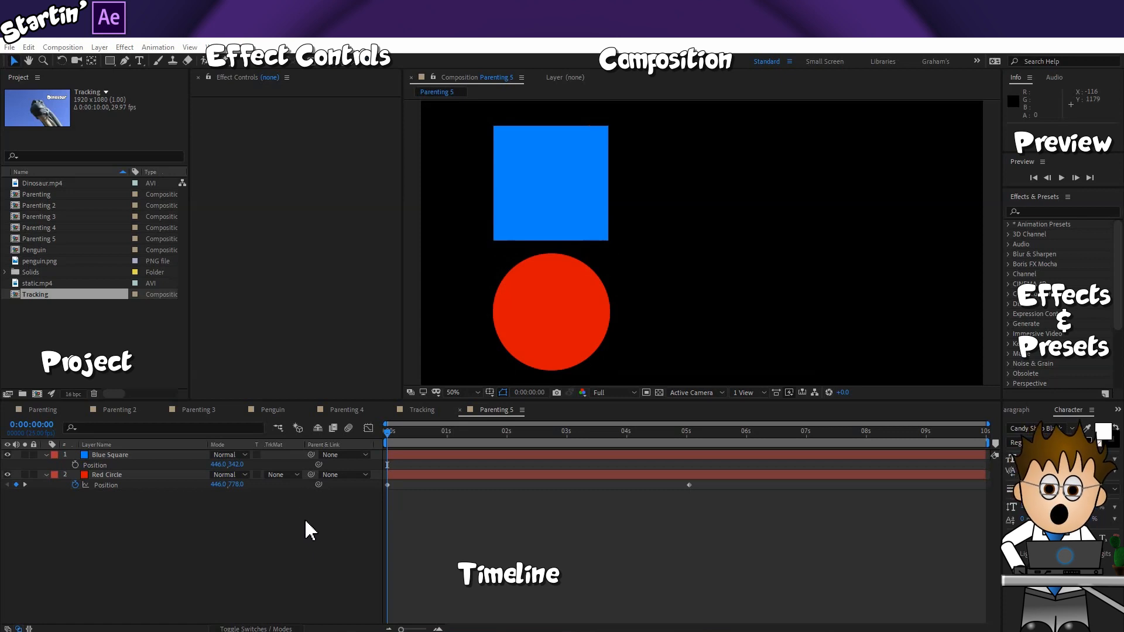
Step: In the Parenting 5 composition, try parenting Blue Square to Red Circle with the child moved to the parent's location, and undo the parenting
key("shift")
left_click_drag(311, 455, 118, 473)
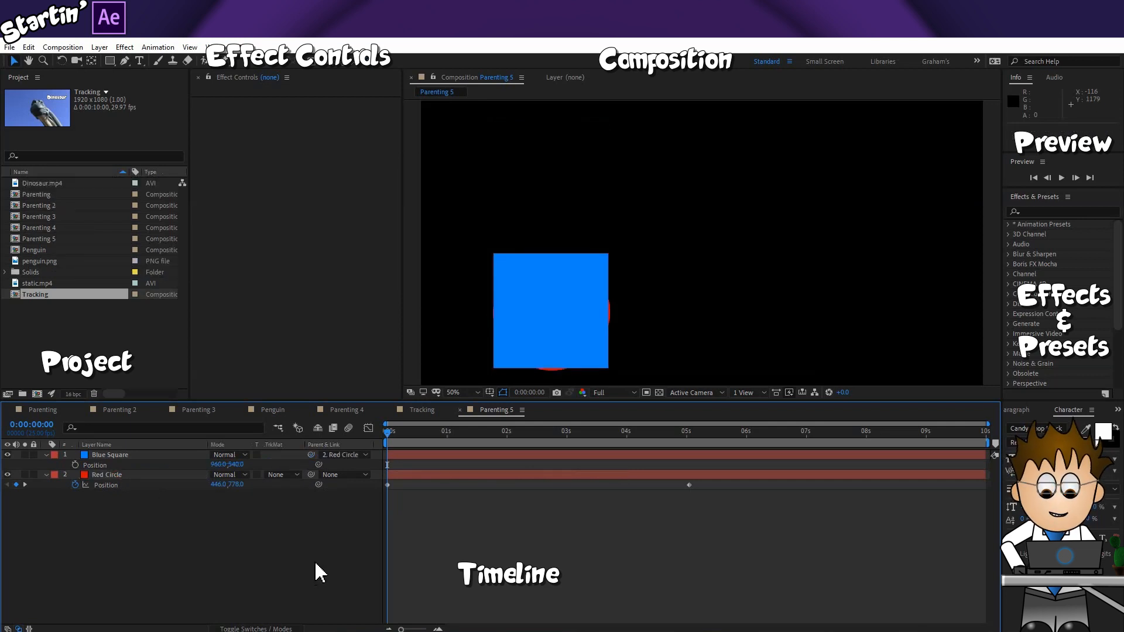
left_click_drag(395, 432, 363, 433)
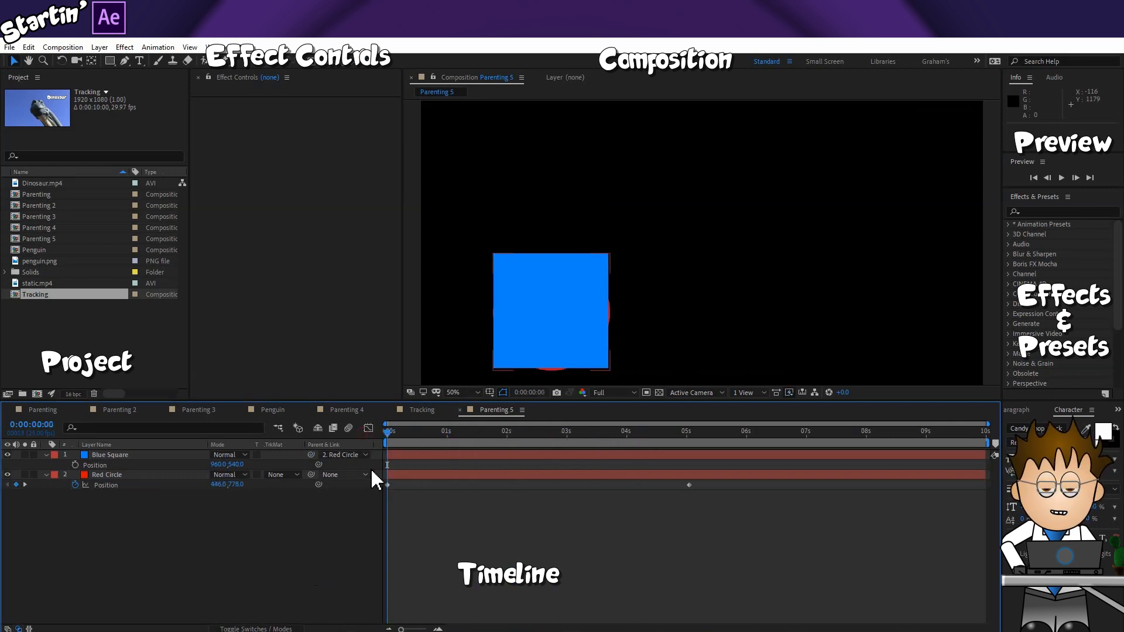
key("ctrl+z")
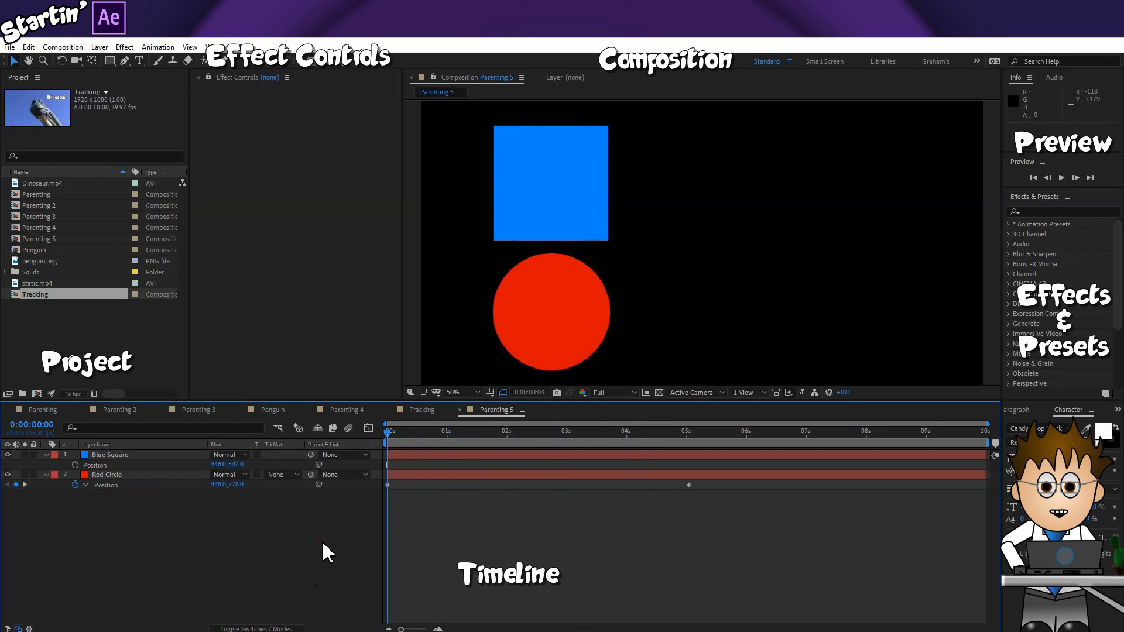